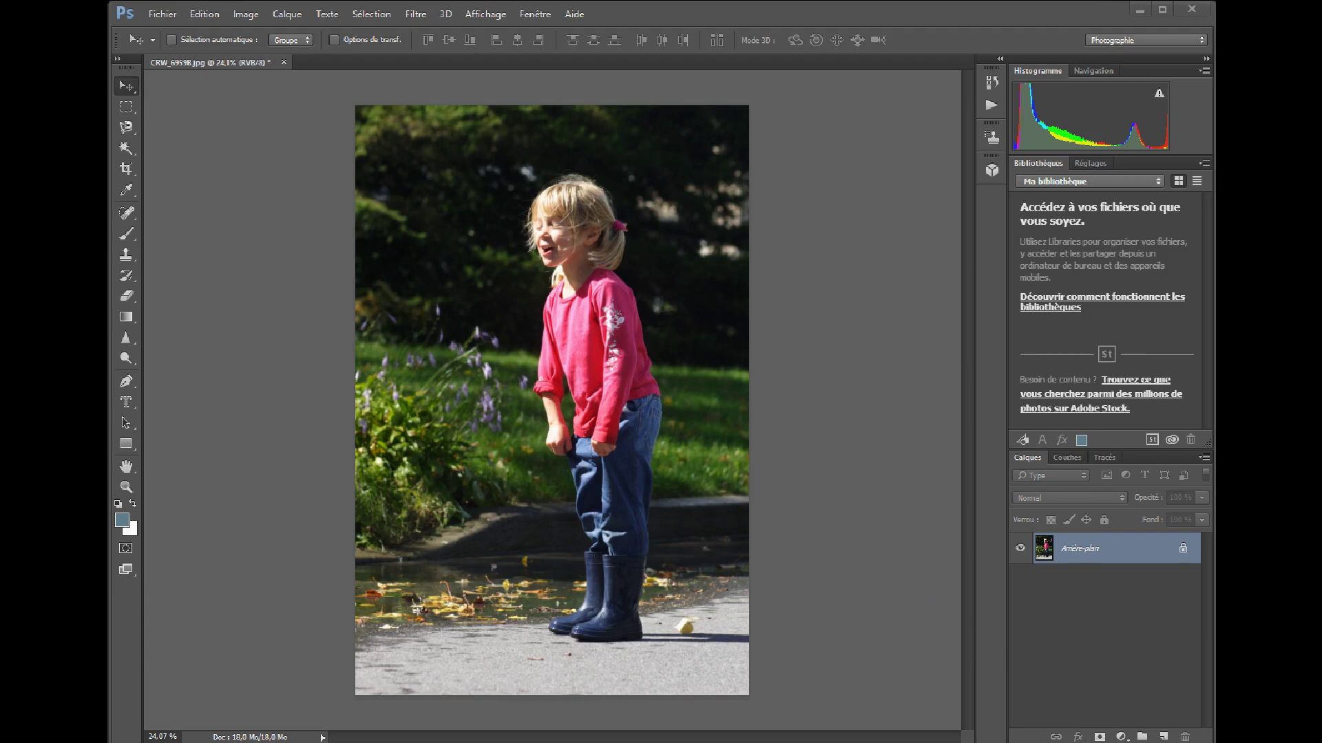
left_click(128, 112)
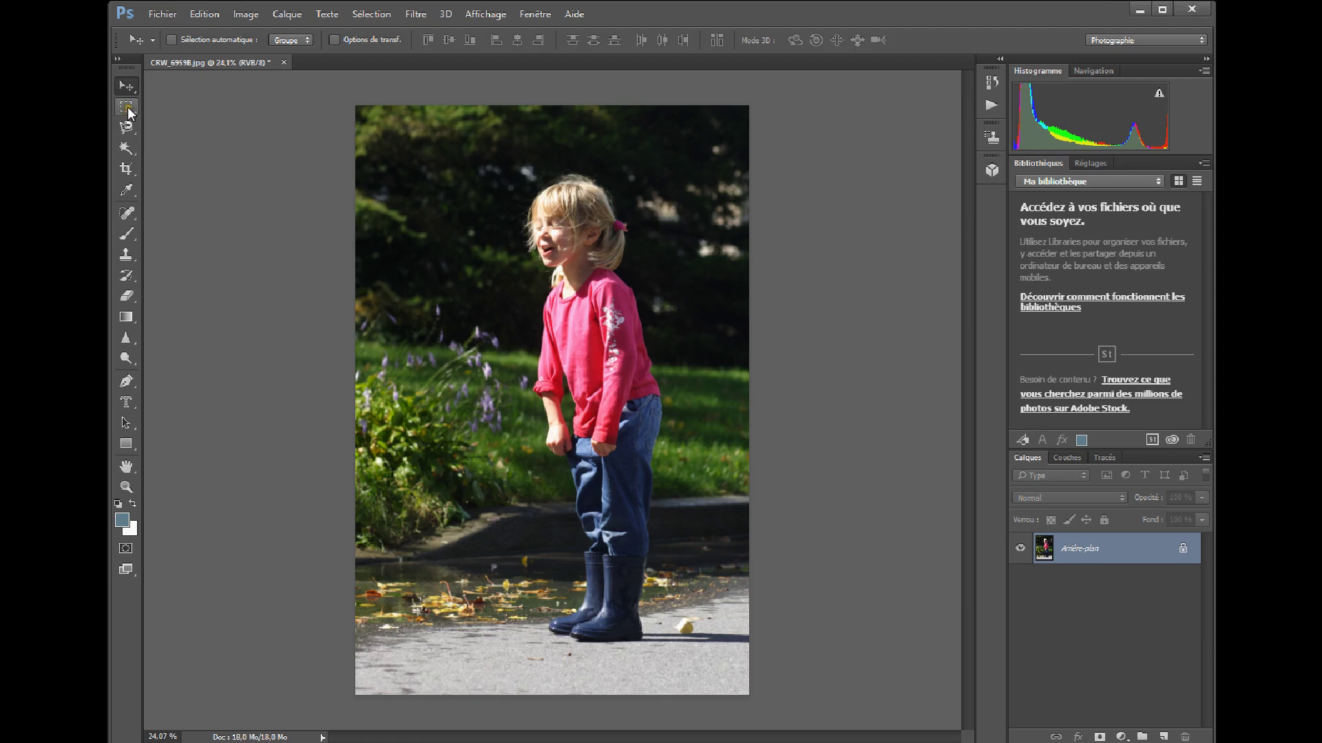
left_click(241, 14)
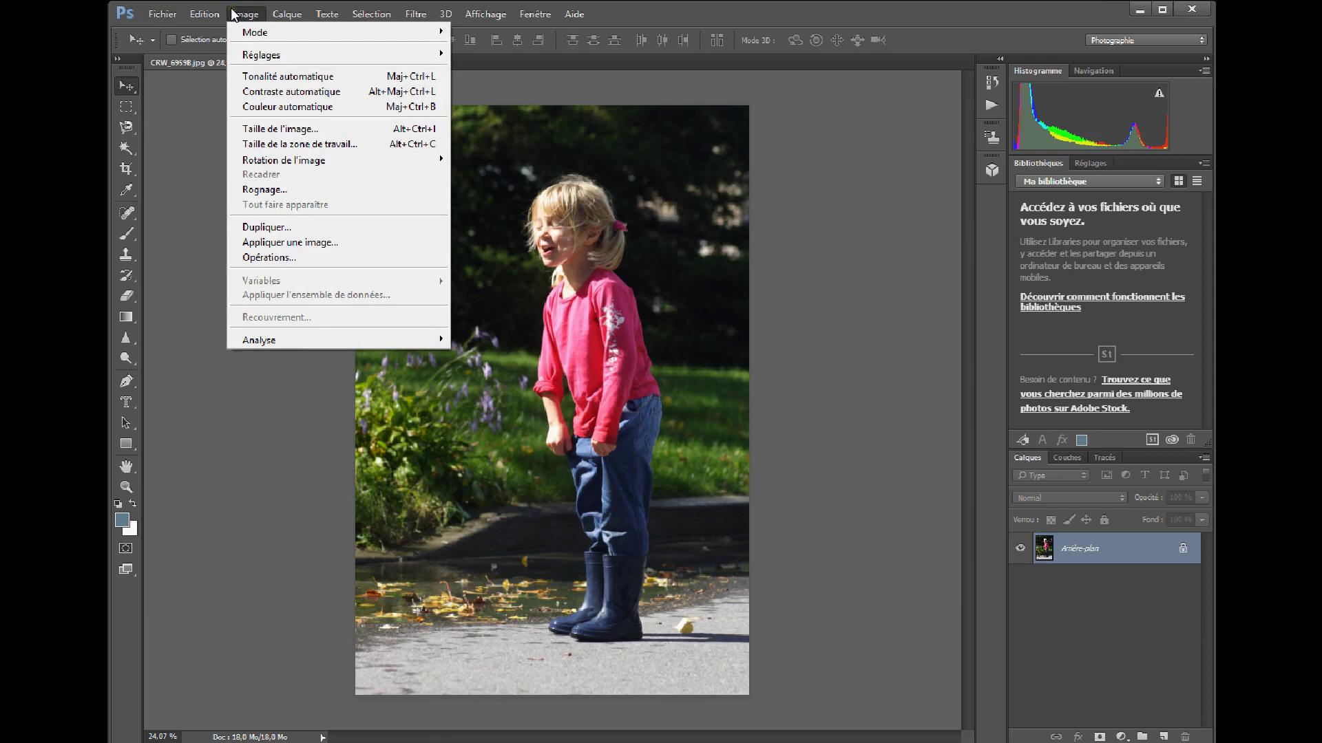
left_click(199, 174)
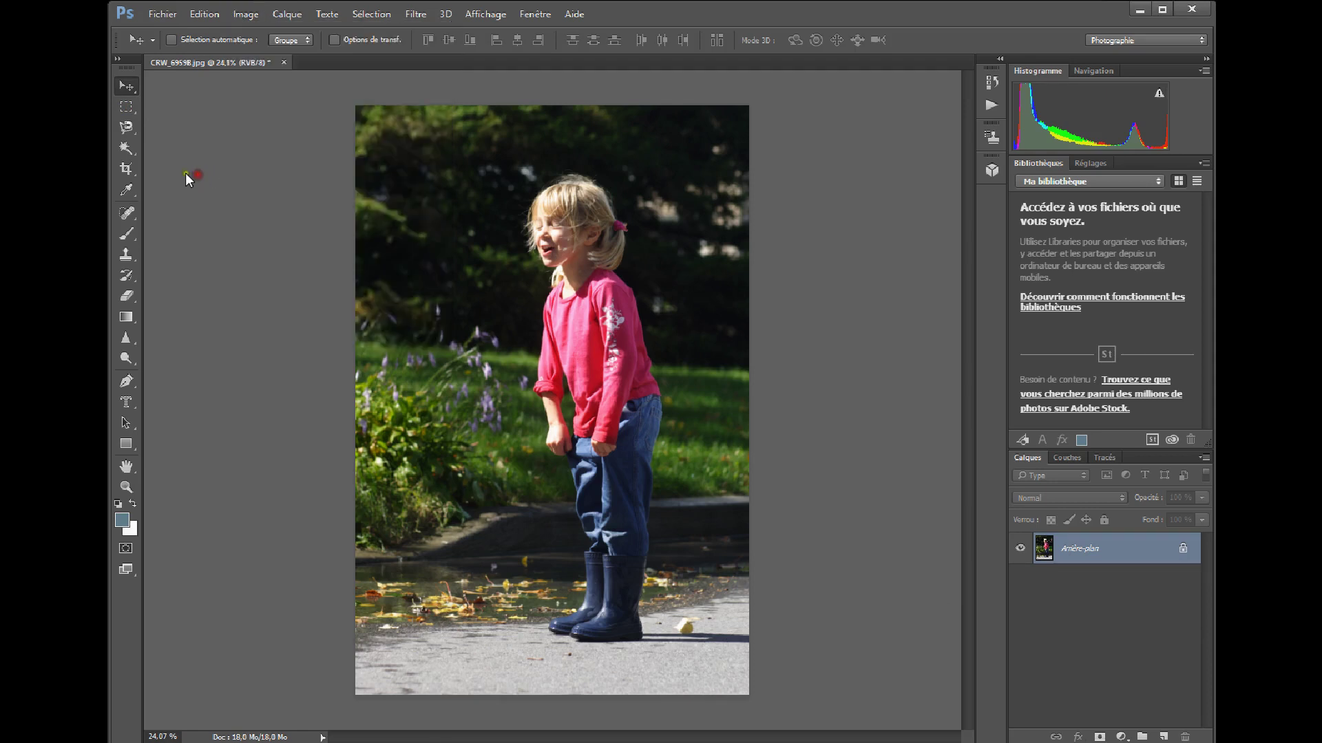
Activate the Crop tool with the Rapport L/H option and no fixed proportions
left_click(126, 170)
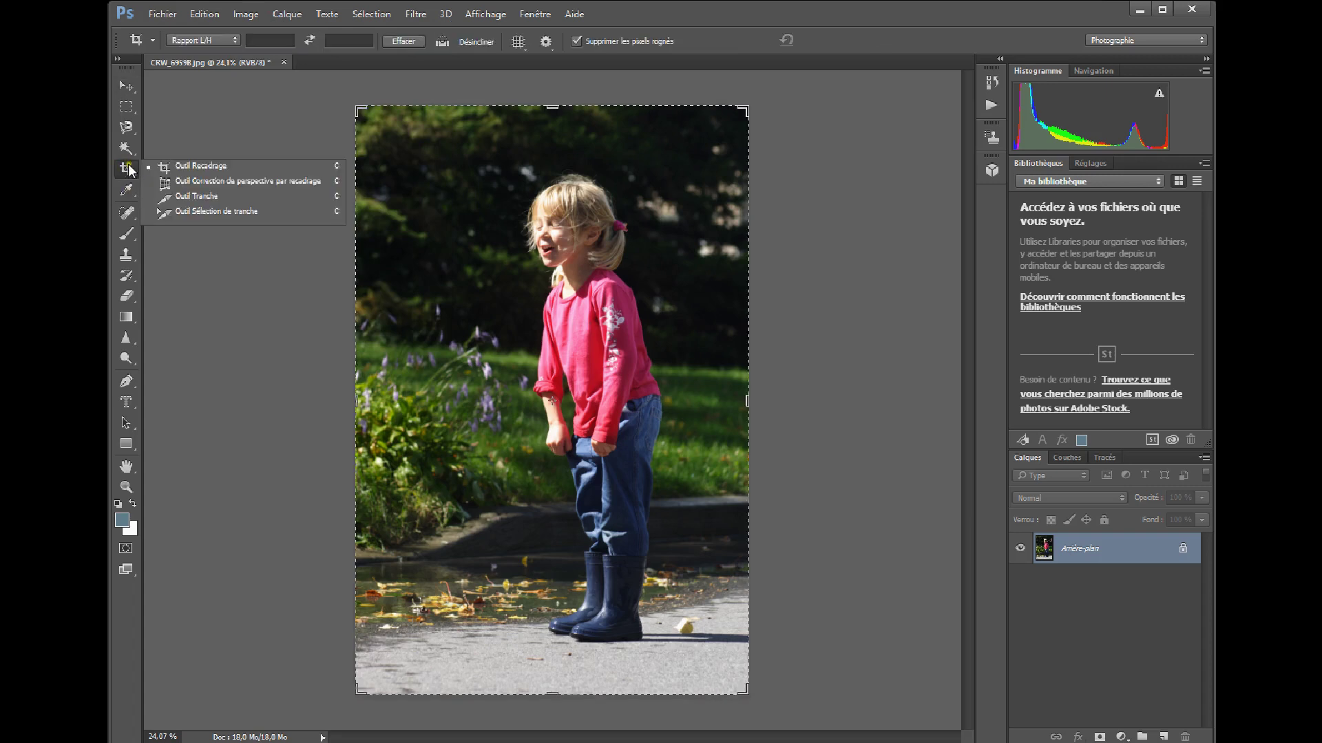
left_click(192, 167)
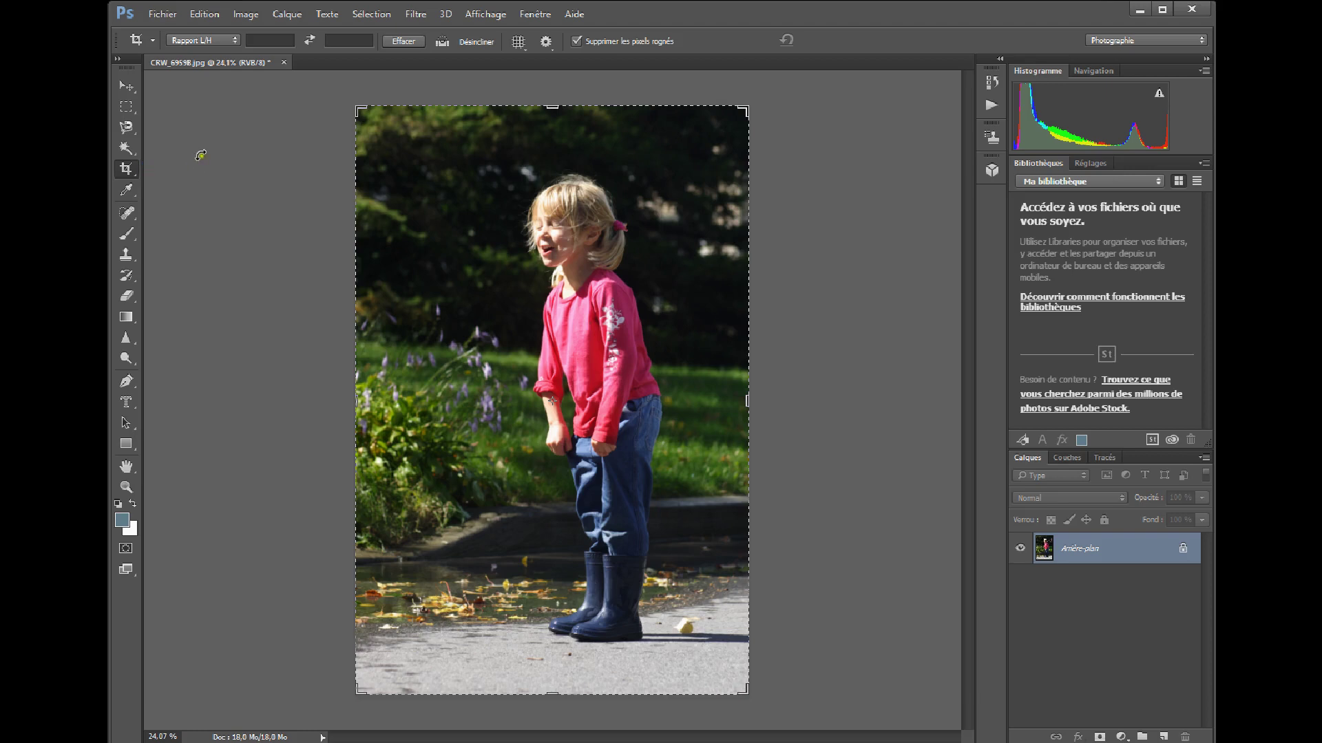
left_click(217, 41)
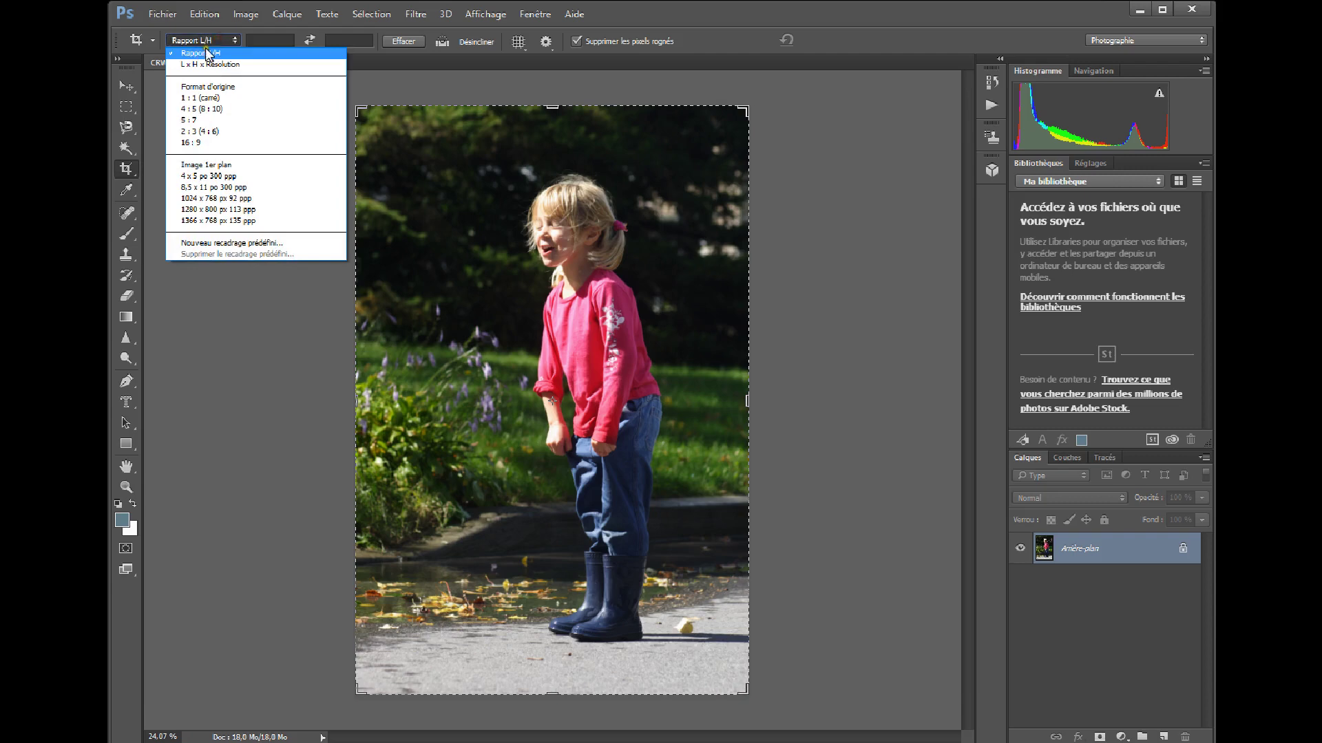
left_click(209, 55)
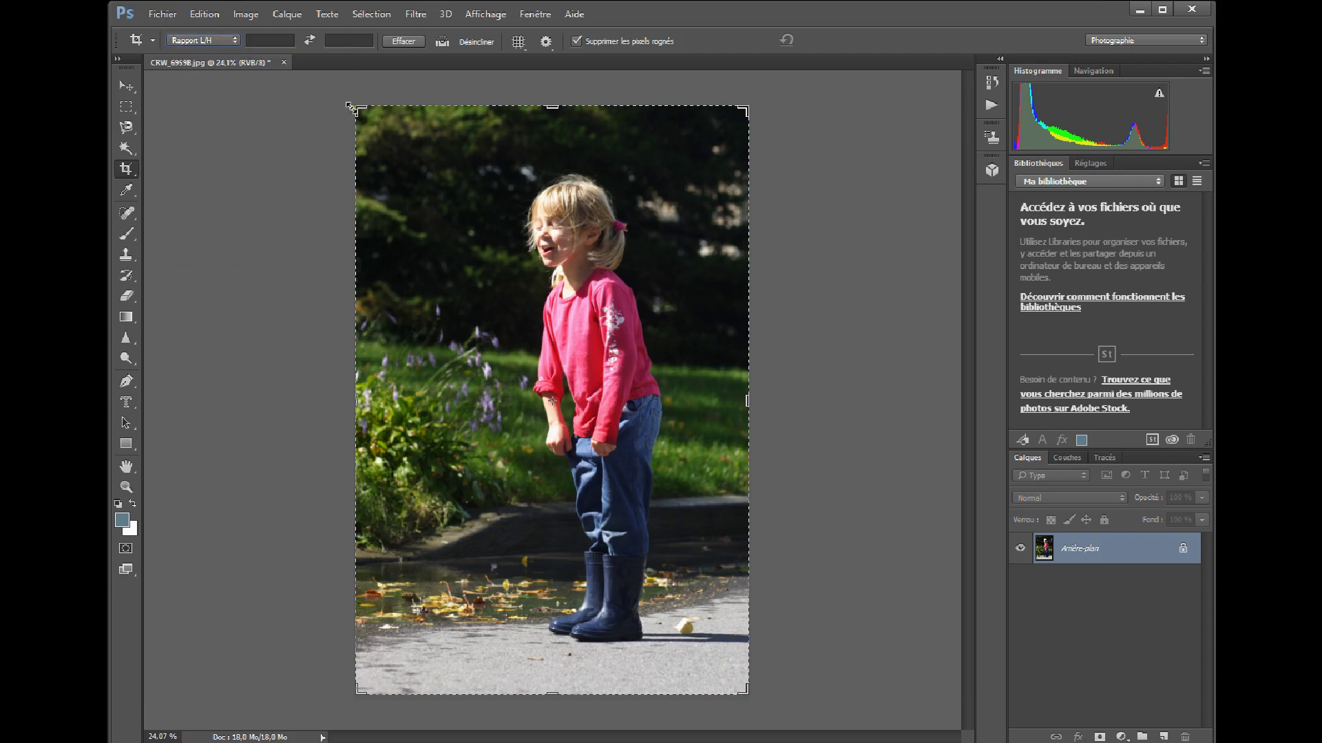
mouse_move(353, 105)
left_mouse_down()
mouse_move(386, 214)
mouse_move(373, 118)
left_mouse_up()
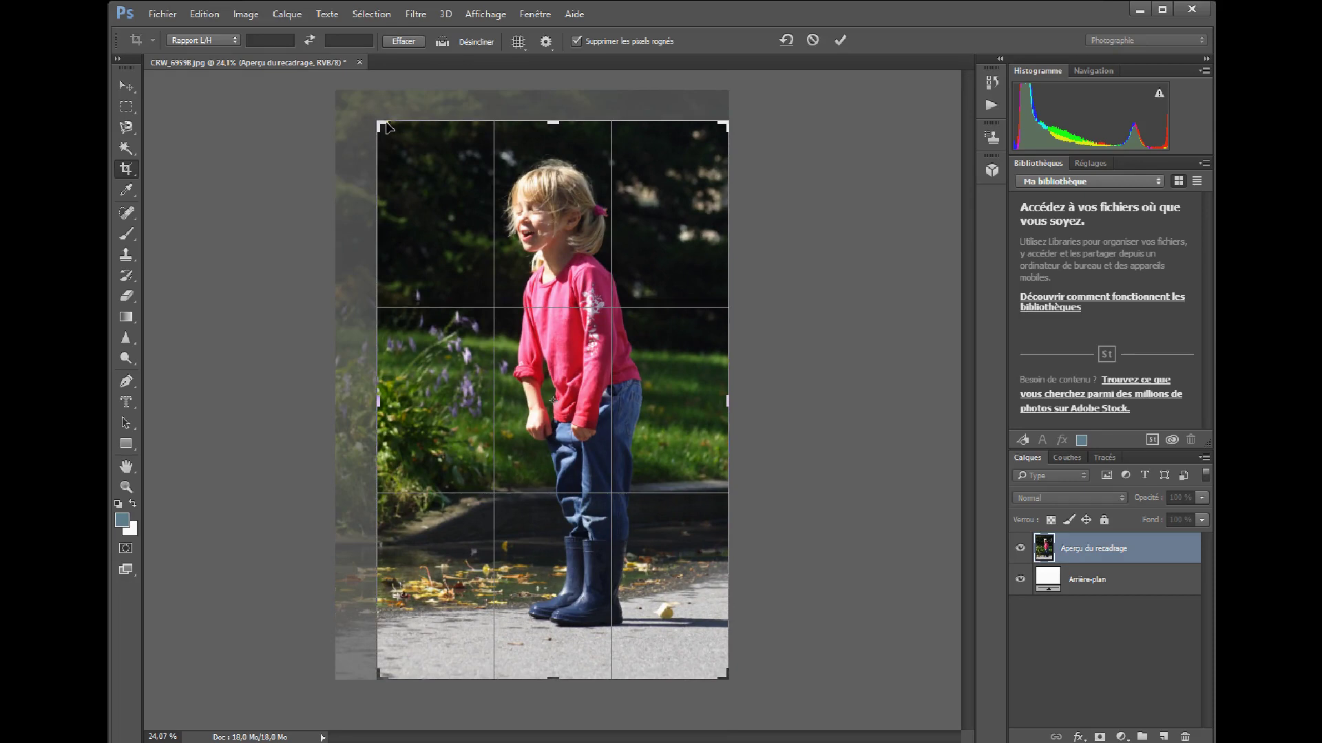
left_click(814, 40)
left_click(235, 40)
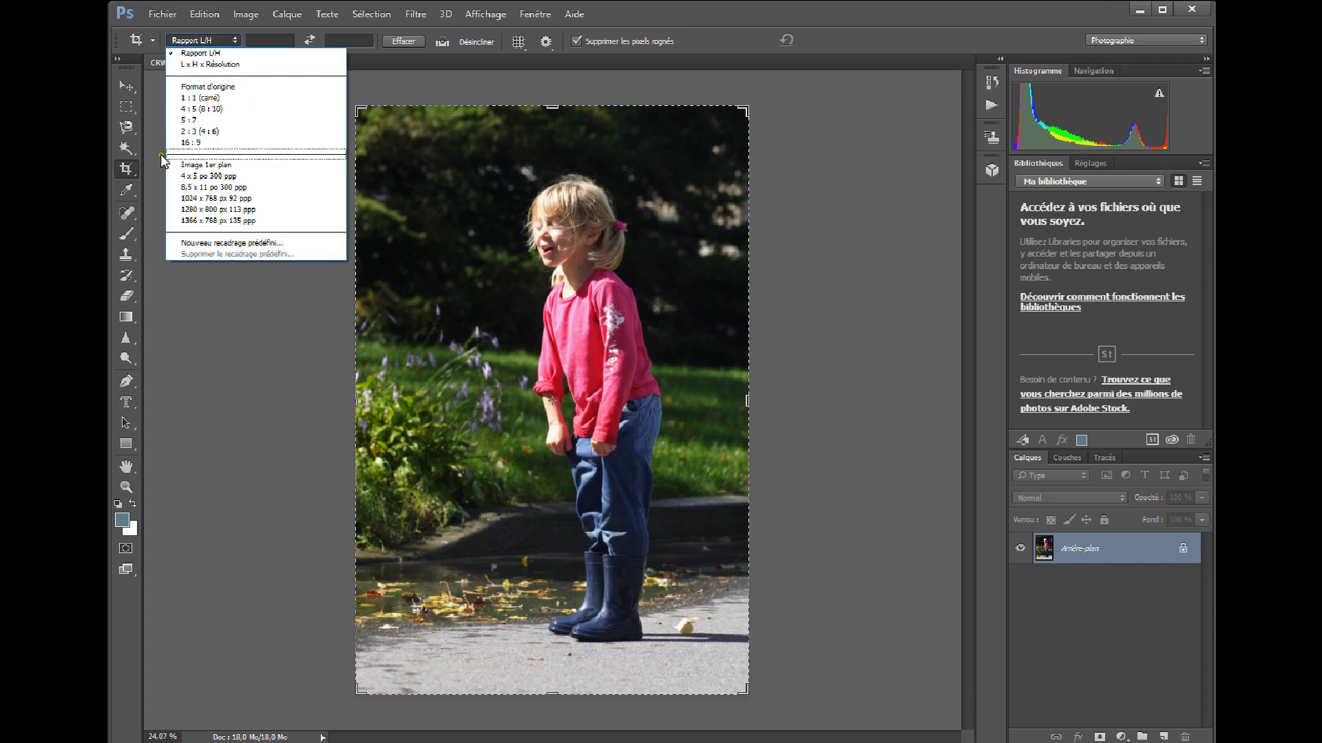
left_click(235, 321)
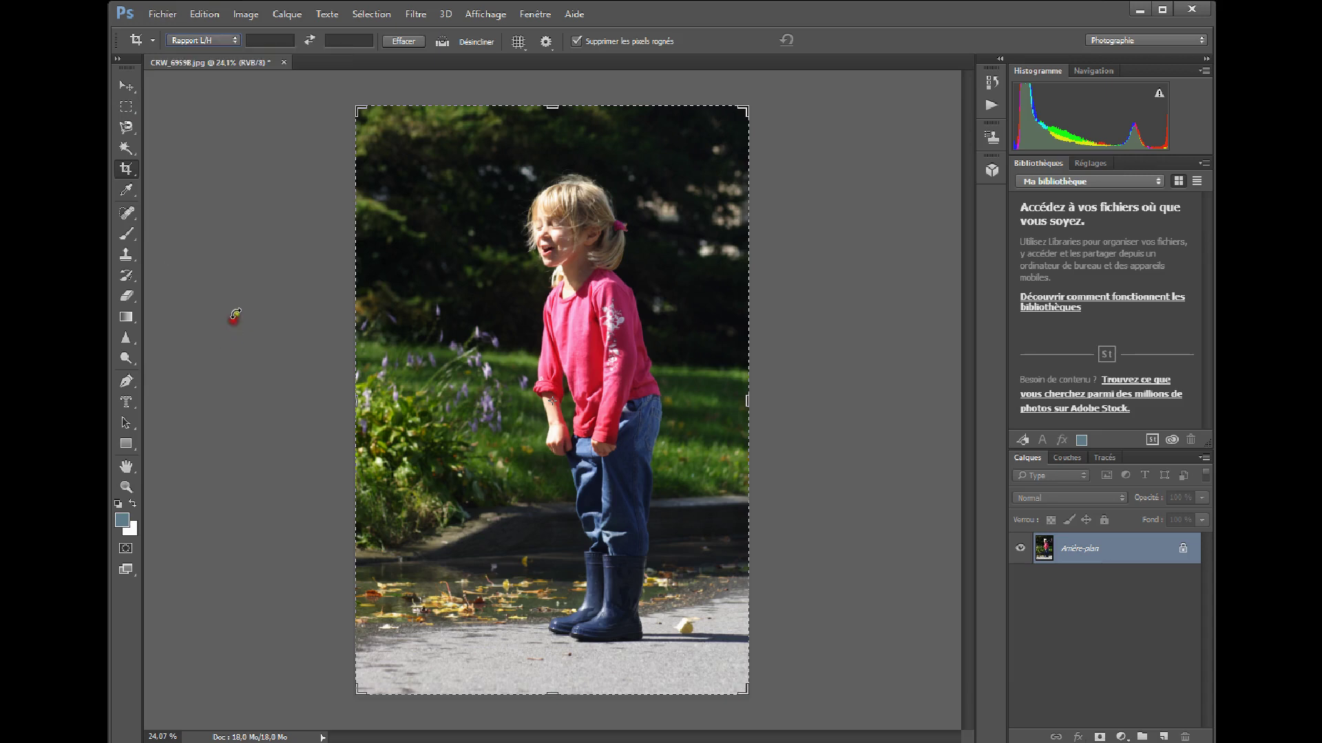
Set the crop ratio to 3 by 2 and swap the two values to get a 2:3 portrait frame
left_click(268, 39)
type("3")
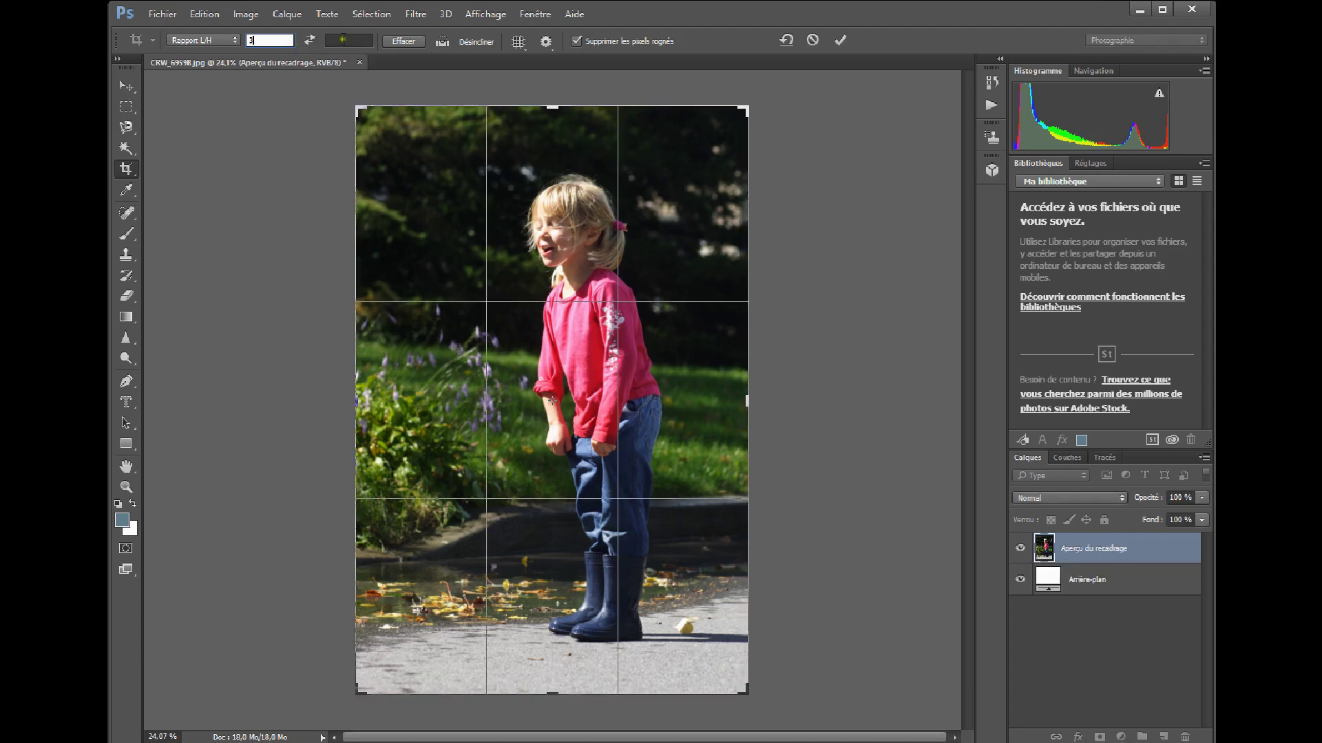
key("Tab")
type("2")
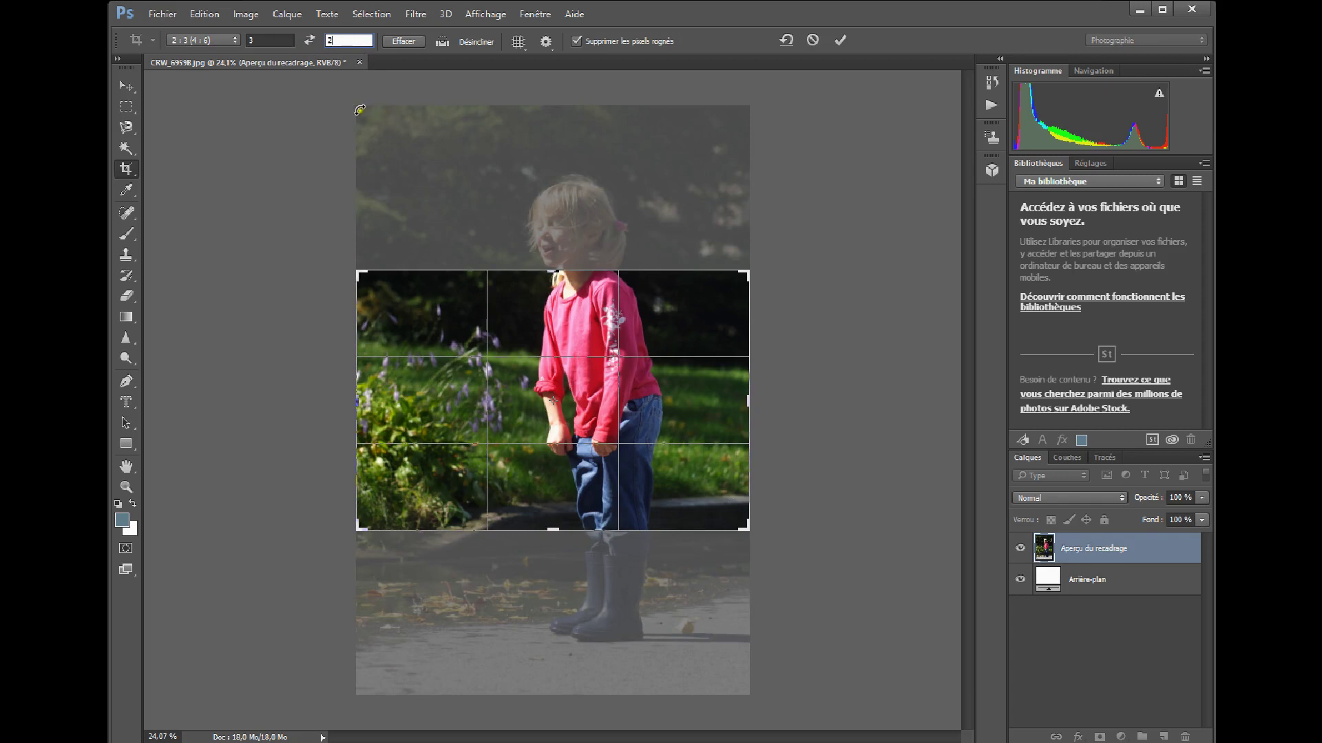
left_click(310, 41)
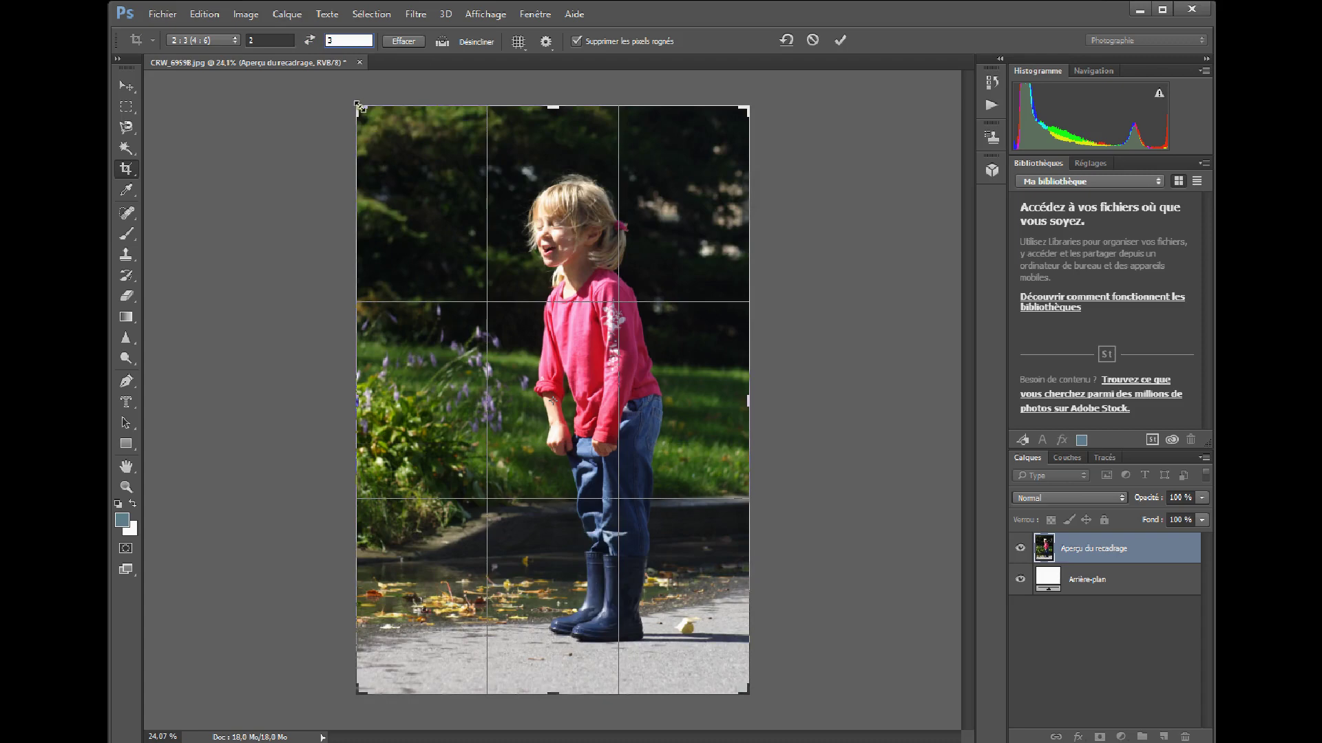
Shrink the 2:3 crop frame and reposition the photo so the whole girl fits within it, with space in front of her
left_click_drag(357, 105, 383, 163)
left_click_drag(382, 117, 404, 142)
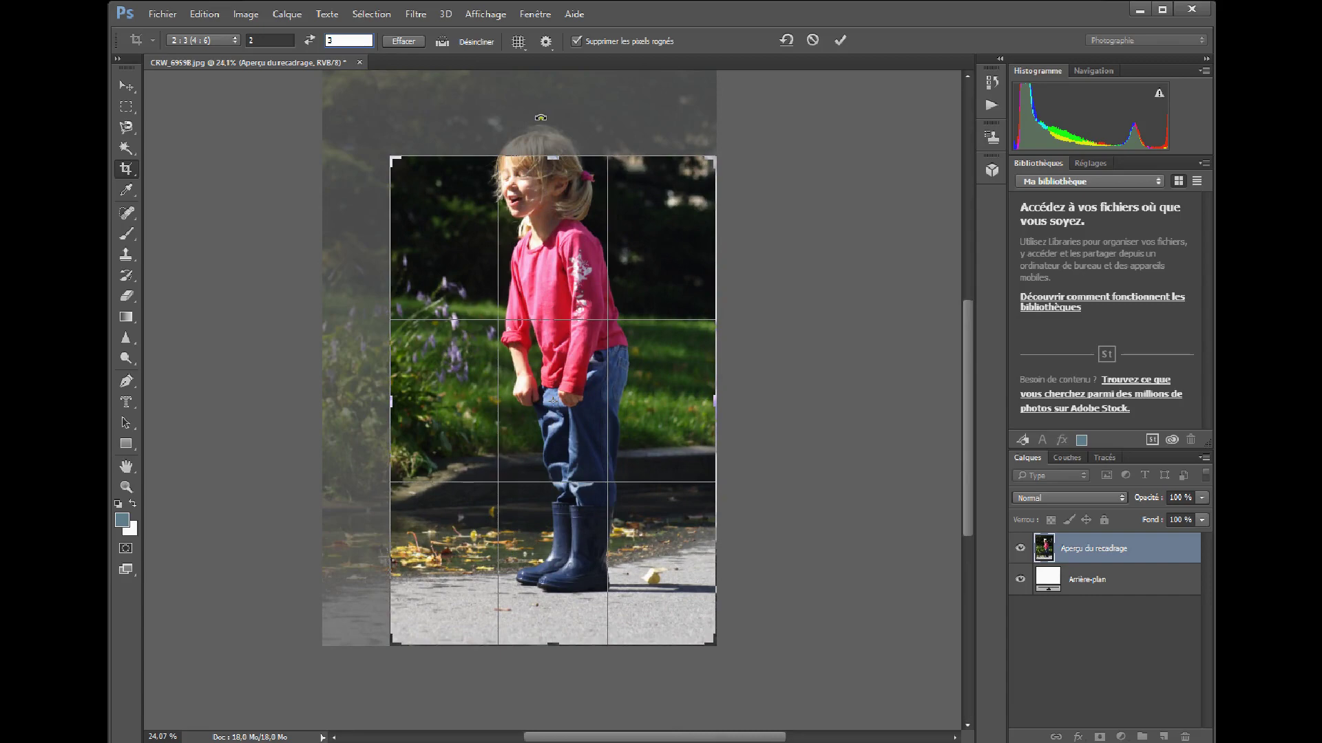
left_click_drag(463, 239, 478, 284)
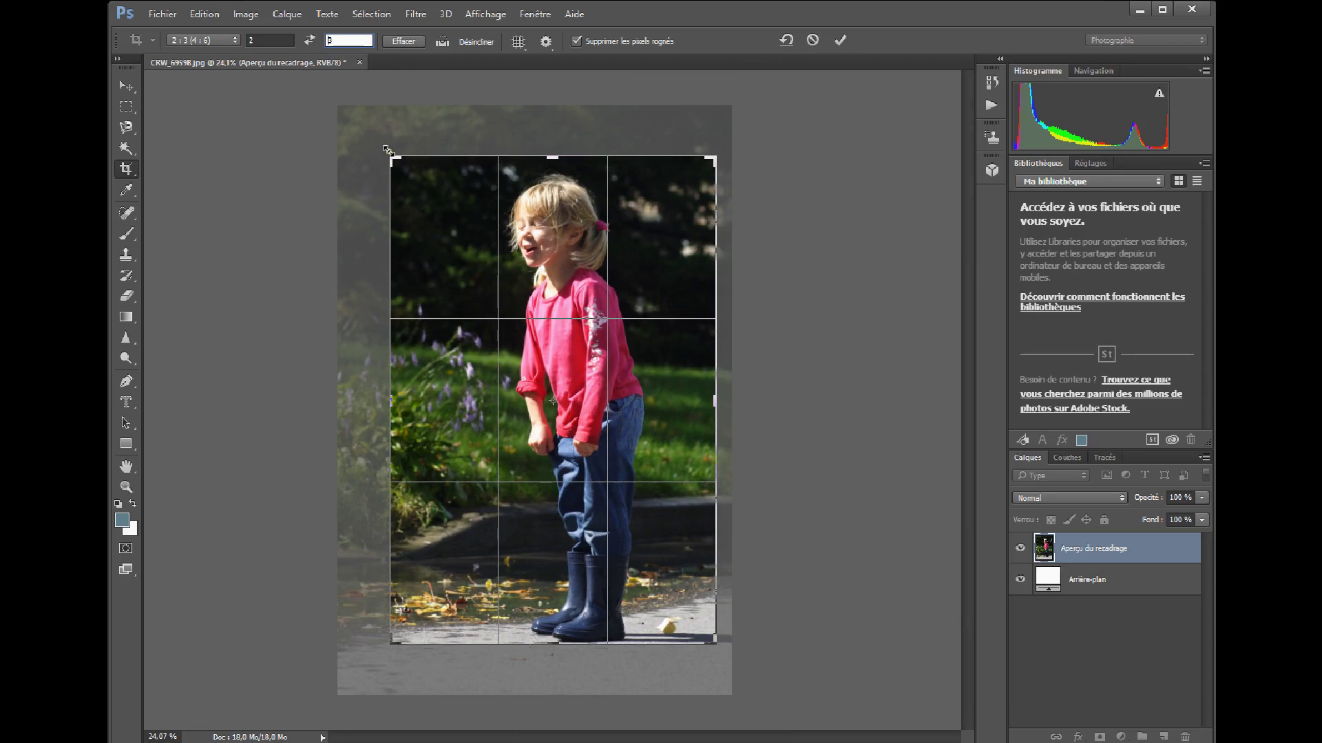
left_click_drag(387, 150, 391, 154)
mouse_move(449, 242)
left_mouse_down()
mouse_move(416, 236)
mouse_move(441, 245)
left_mouse_up()
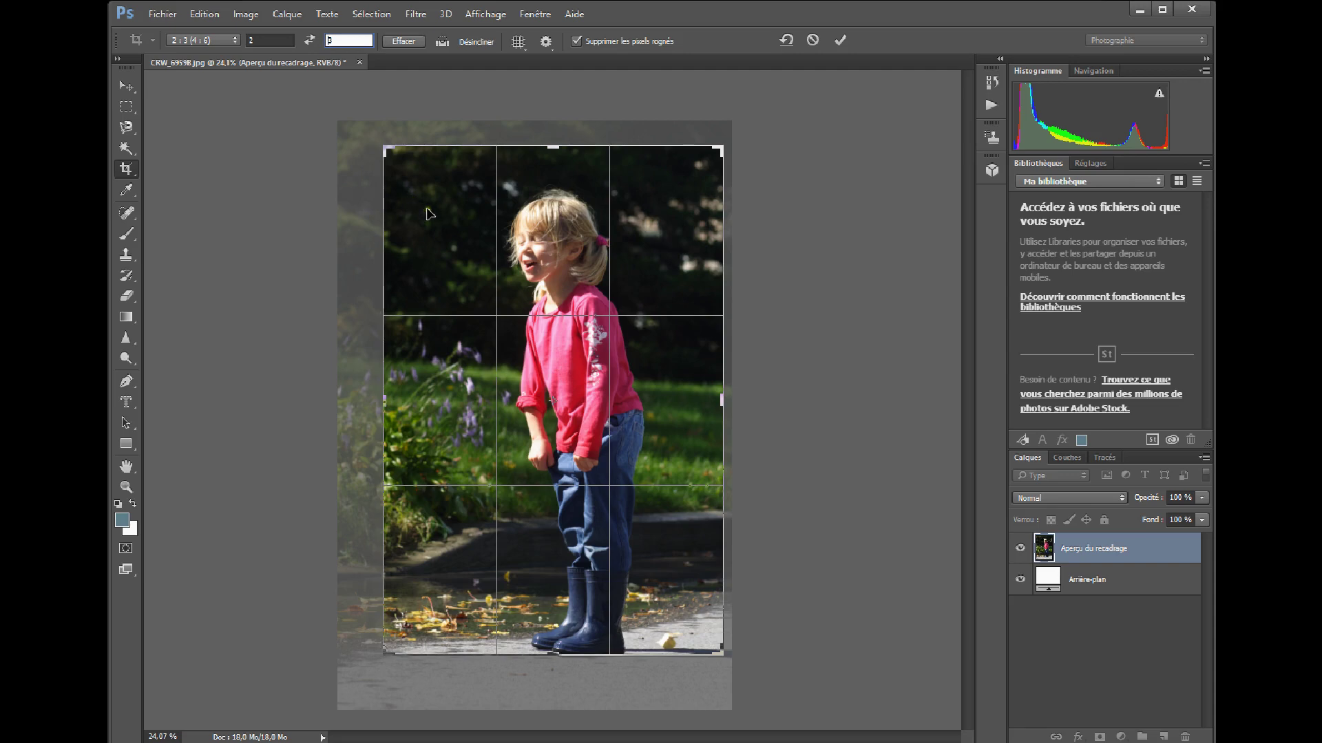
left_click_drag(379, 143, 382, 144)
left_click_drag(475, 280, 498, 258)
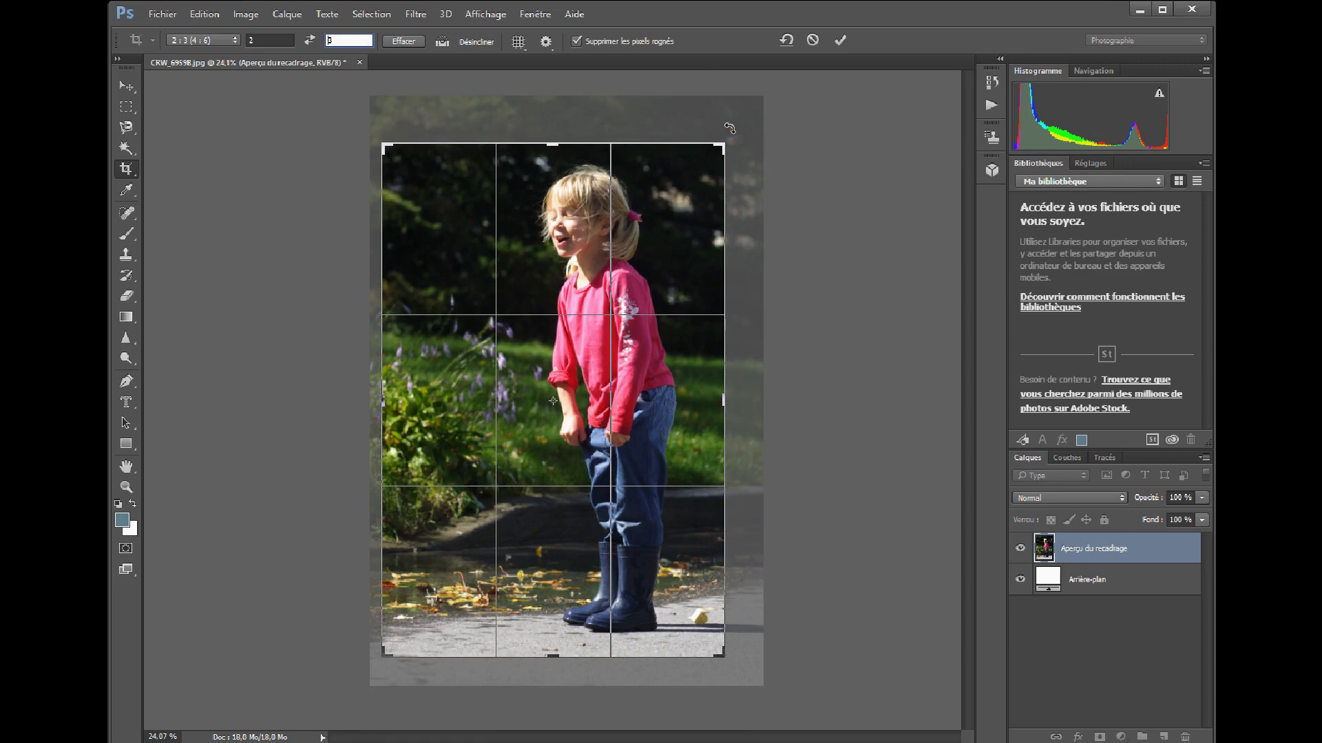
Rotate the photo about 1° clockwise within the crop frame to straighten it
mouse_move(729, 128)
left_mouse_down()
mouse_move(719, 115)
mouse_move(731, 138)
left_mouse_up()
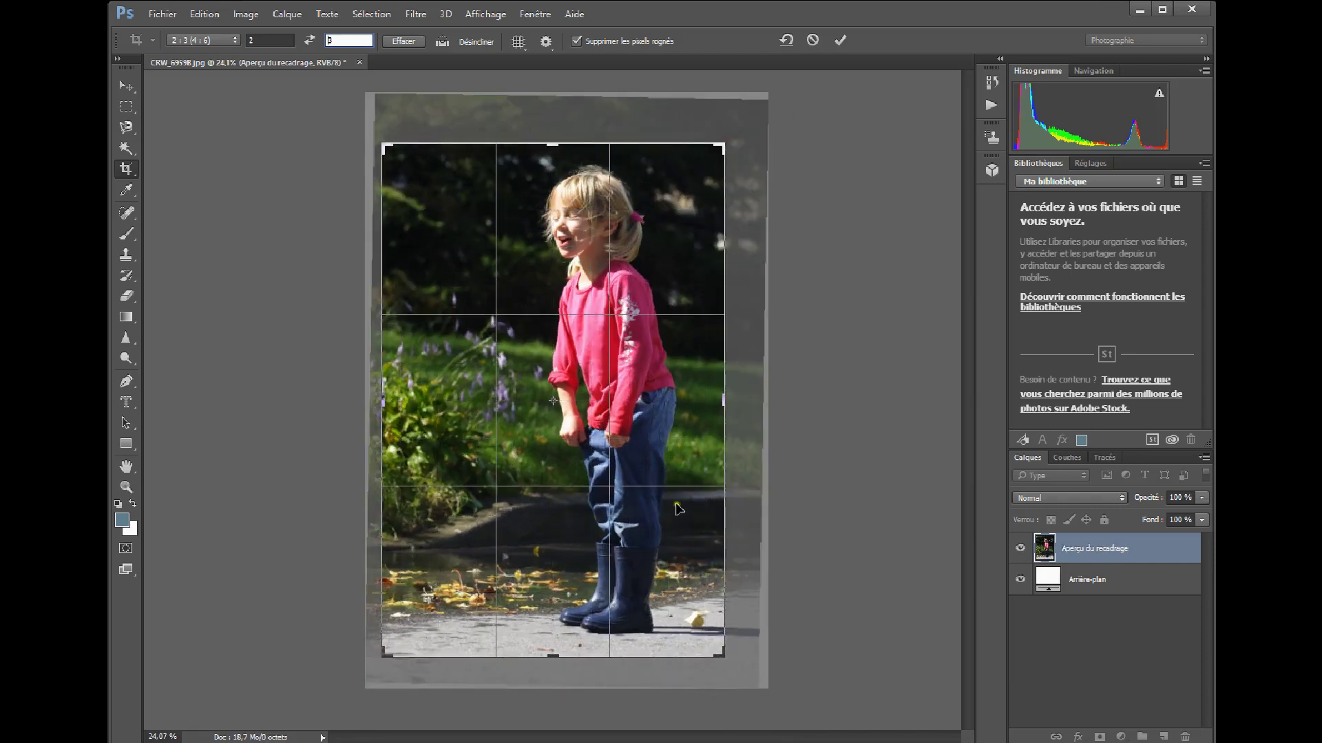
mouse_move(733, 133)
left_mouse_down()
mouse_move(745, 148)
mouse_move(732, 138)
left_mouse_up()
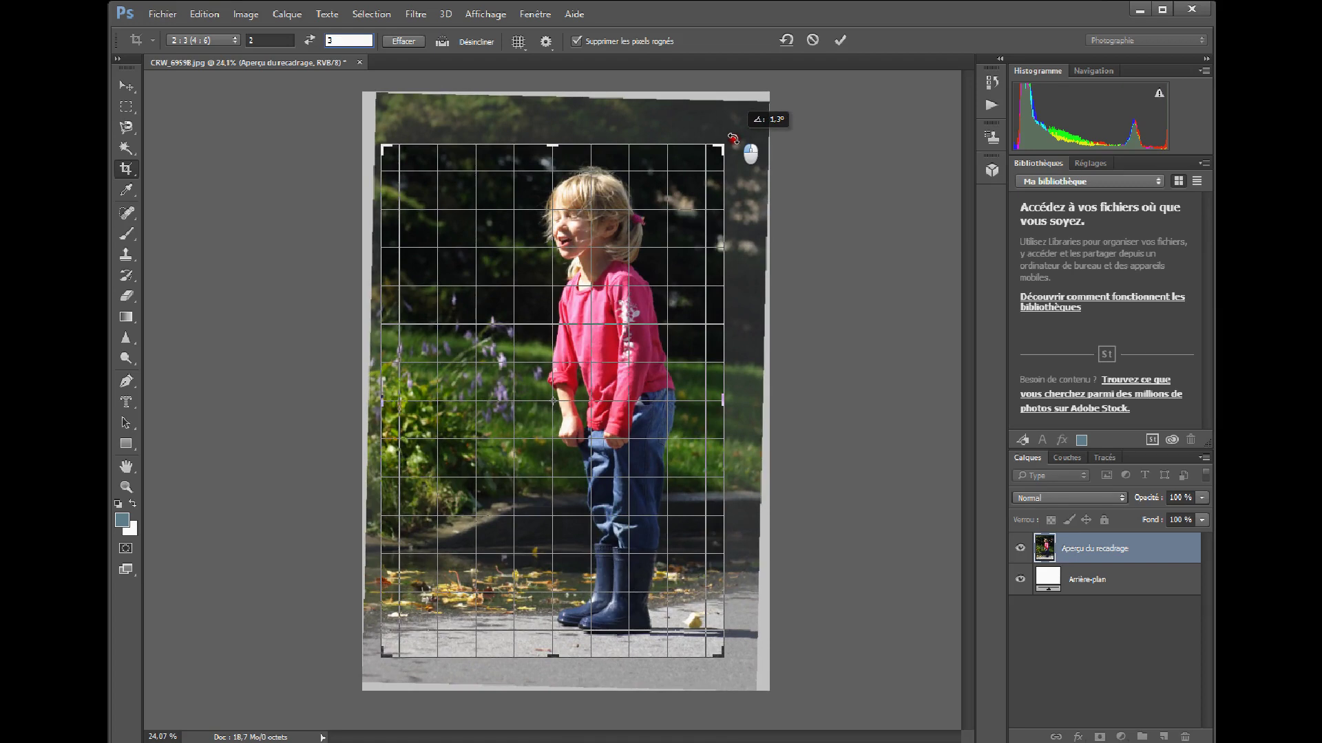
left_click_drag(733, 138, 732, 137)
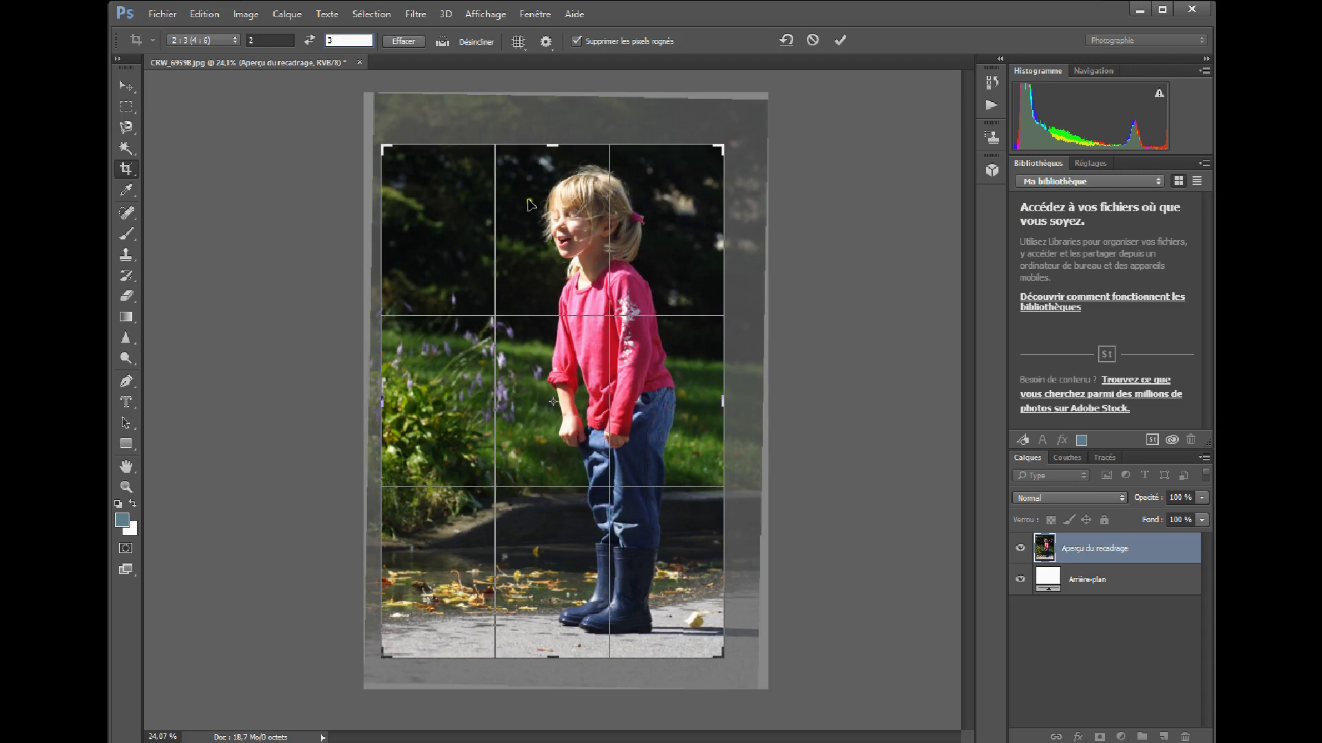
Reposition the rotated photo so it fills the crop frame without blank edges, and apply the crop
mouse_move(461, 204)
left_mouse_down()
mouse_move(444, 200)
mouse_move(466, 206)
left_mouse_up()
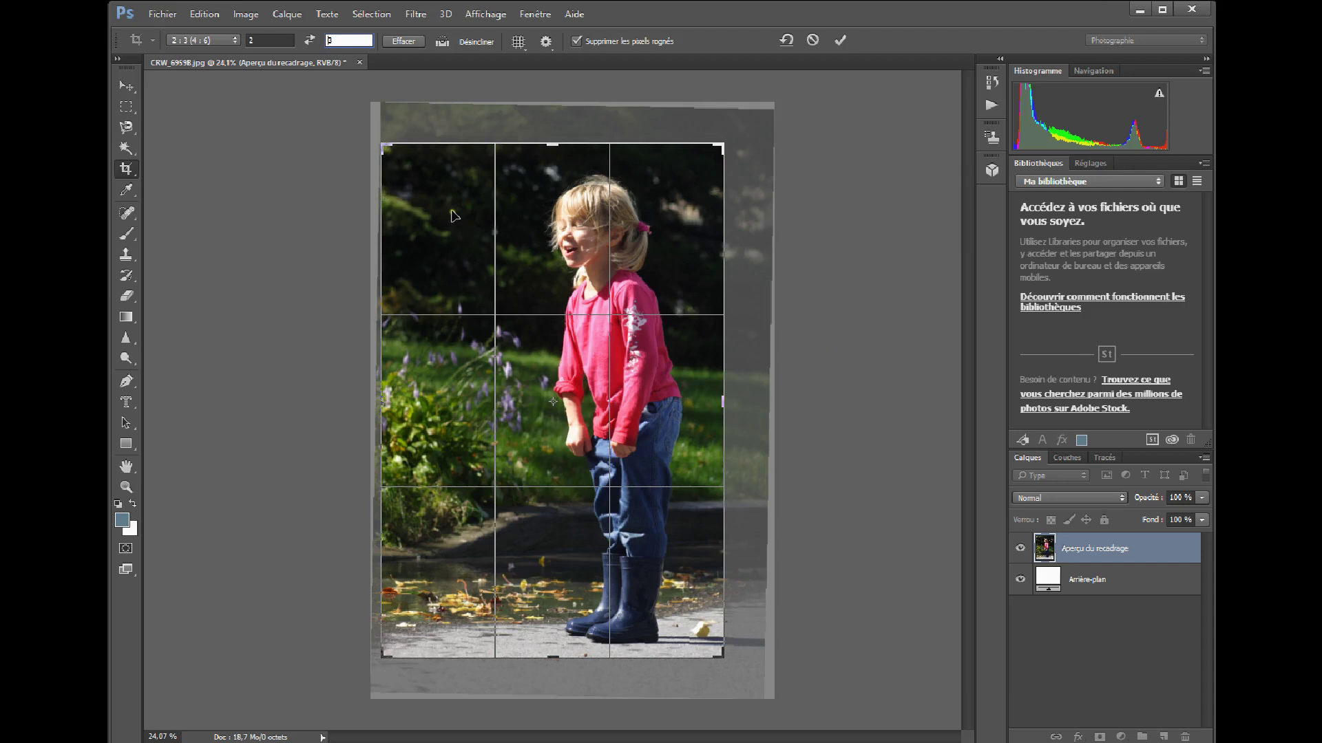
left_click_drag(457, 217, 421, 206)
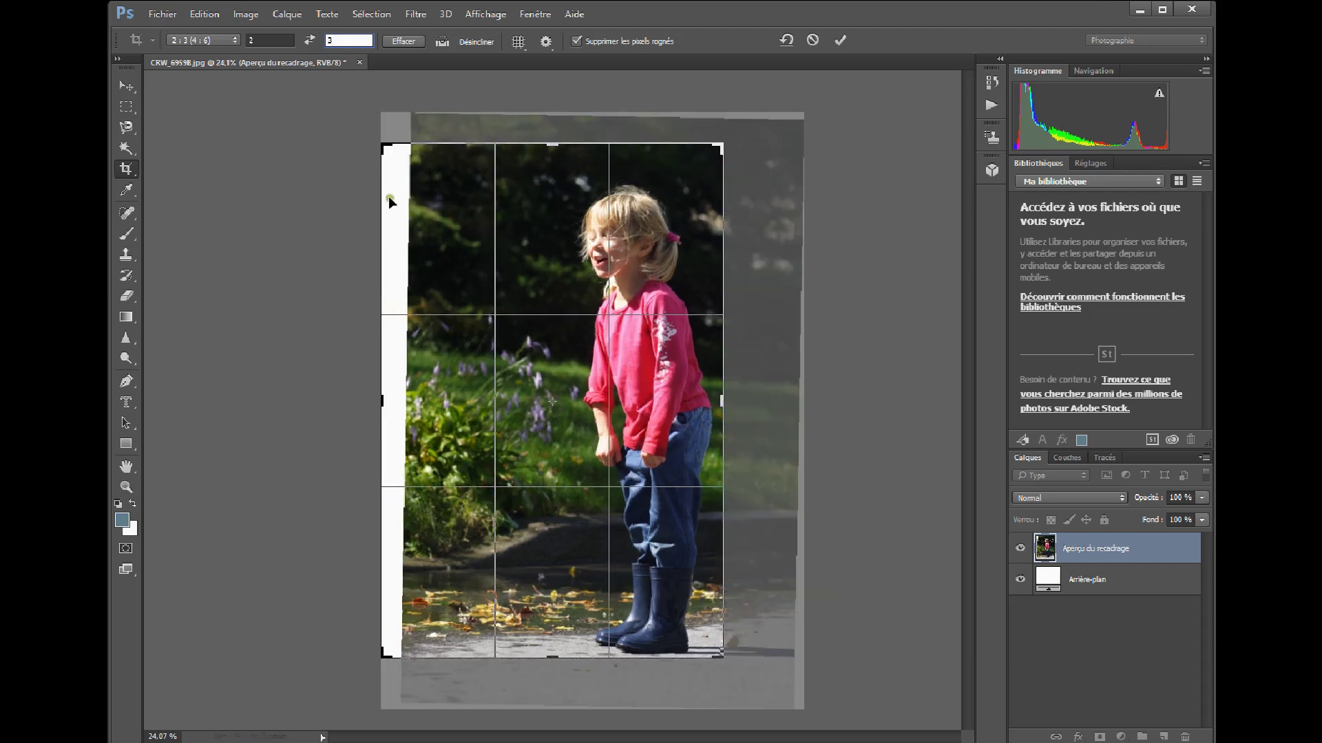
left_click_drag(475, 262, 433, 252)
left_click_drag(438, 248, 439, 248)
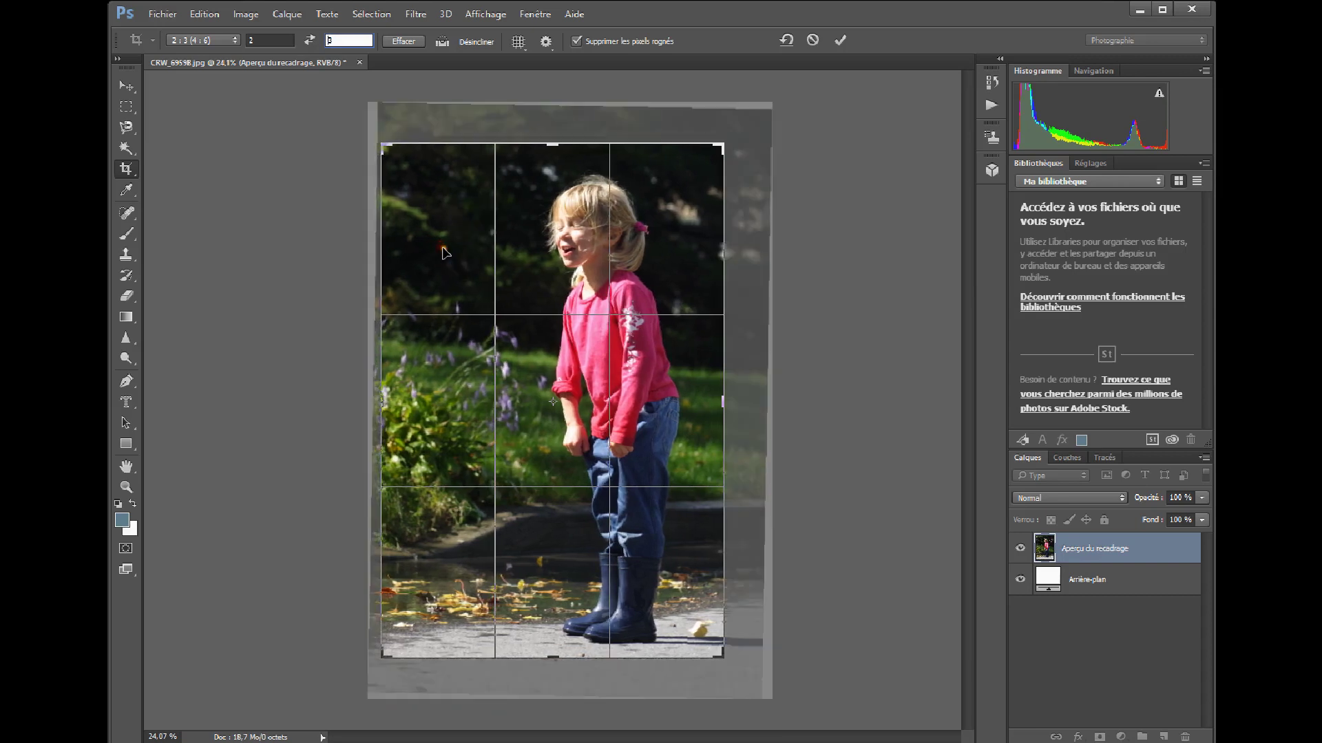
left_click(840, 41)
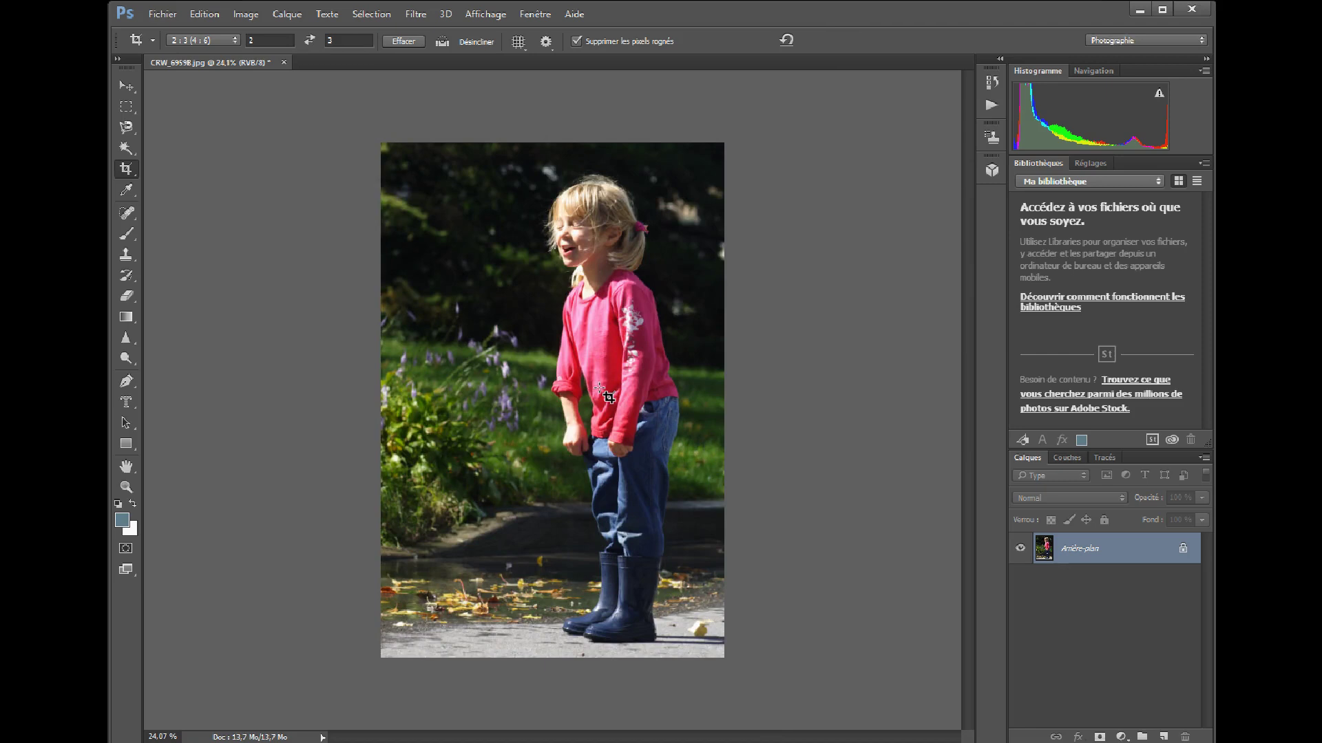
Undo the crop and restore it with Redo to compare the two versions
key("ctrl")
key("ctrl+z")
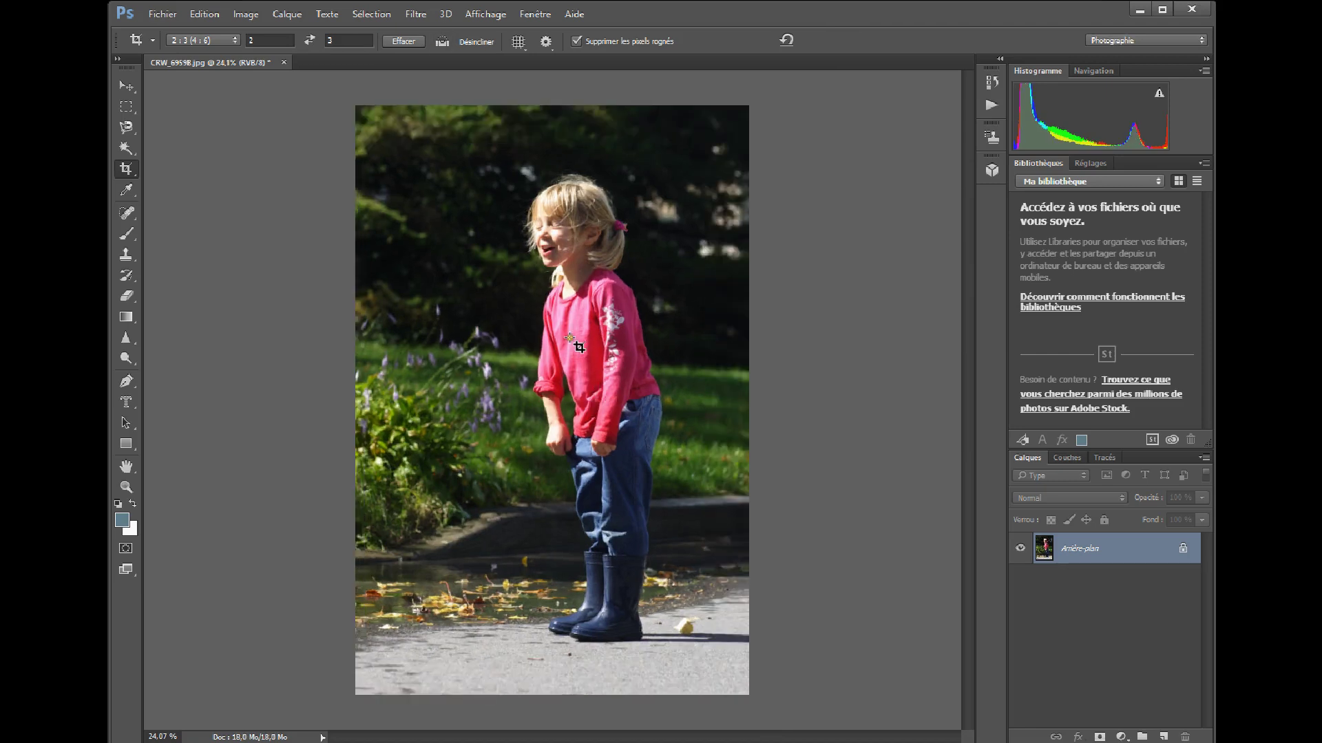
left_click(220, 18)
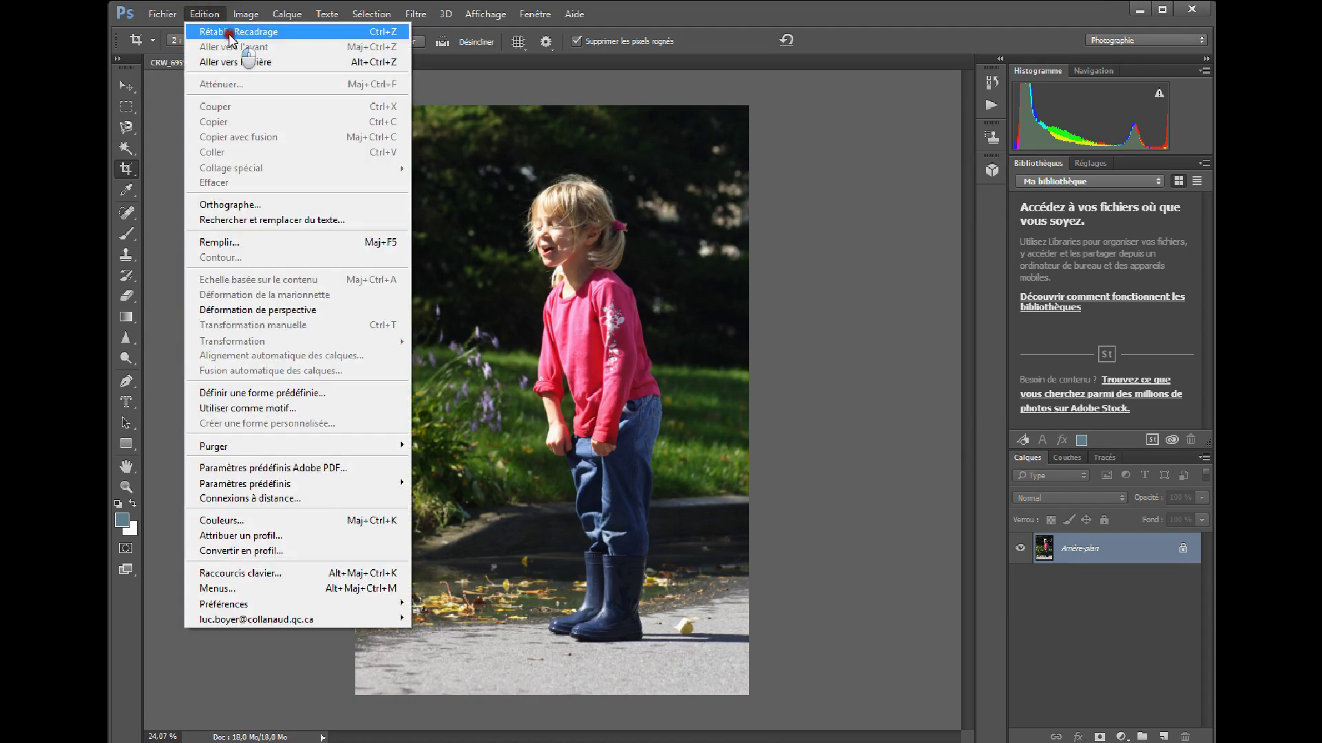
left_click(230, 32)
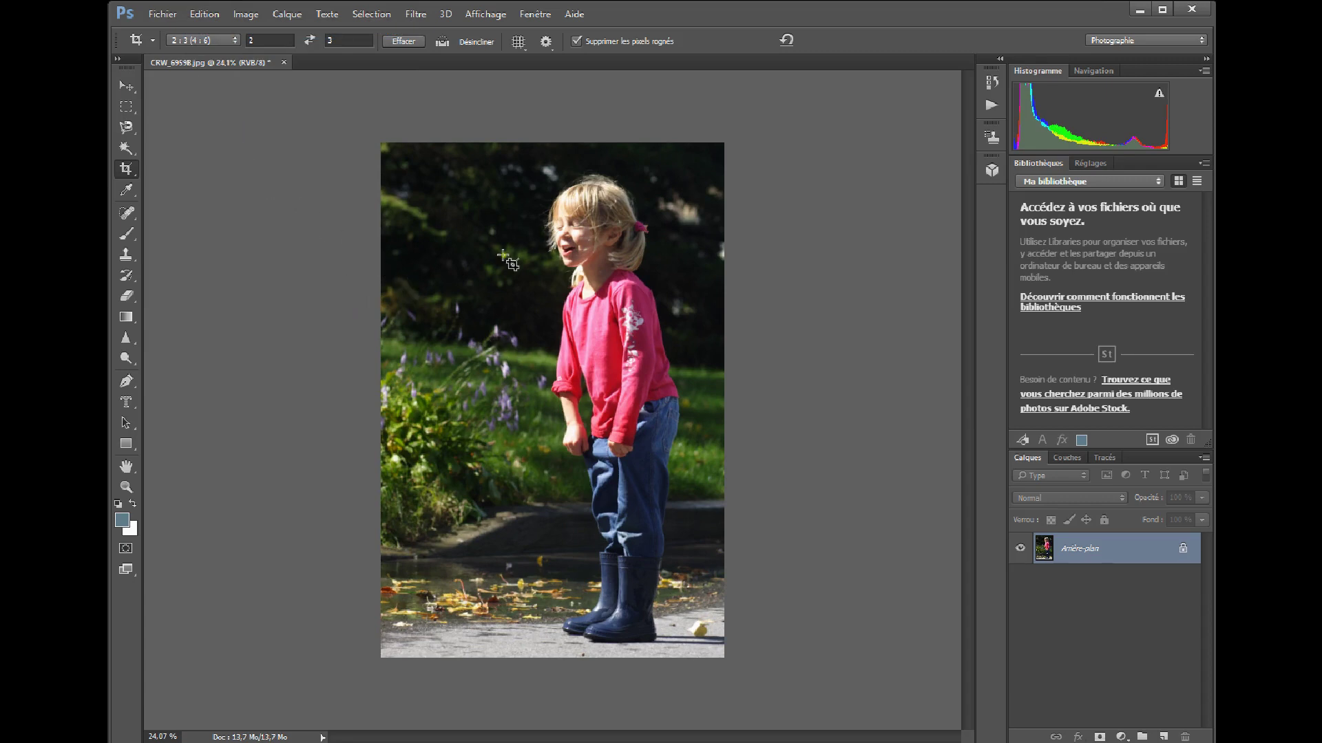
Save the cropped photo as a new JPEG named CRW_6959_3X2.jpg with quality 11 (Maximum)
left_click(160, 15)
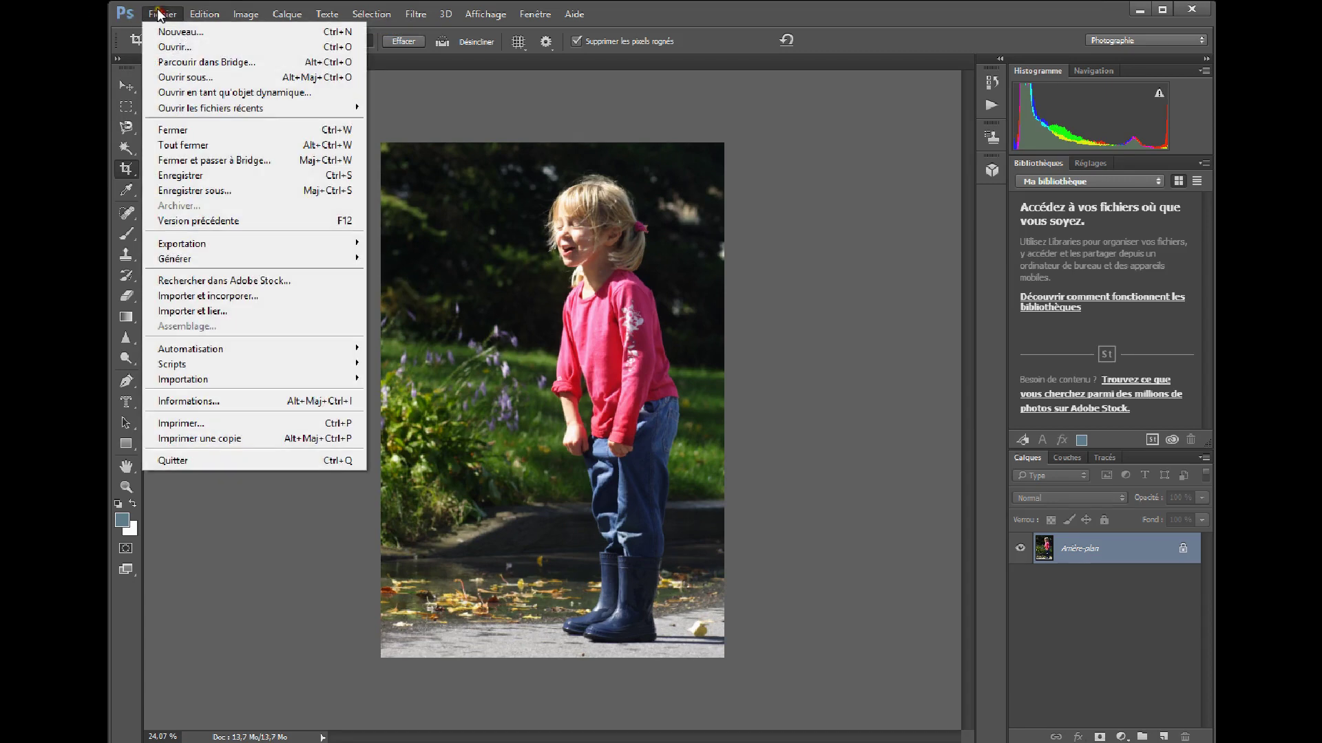
left_click(181, 187)
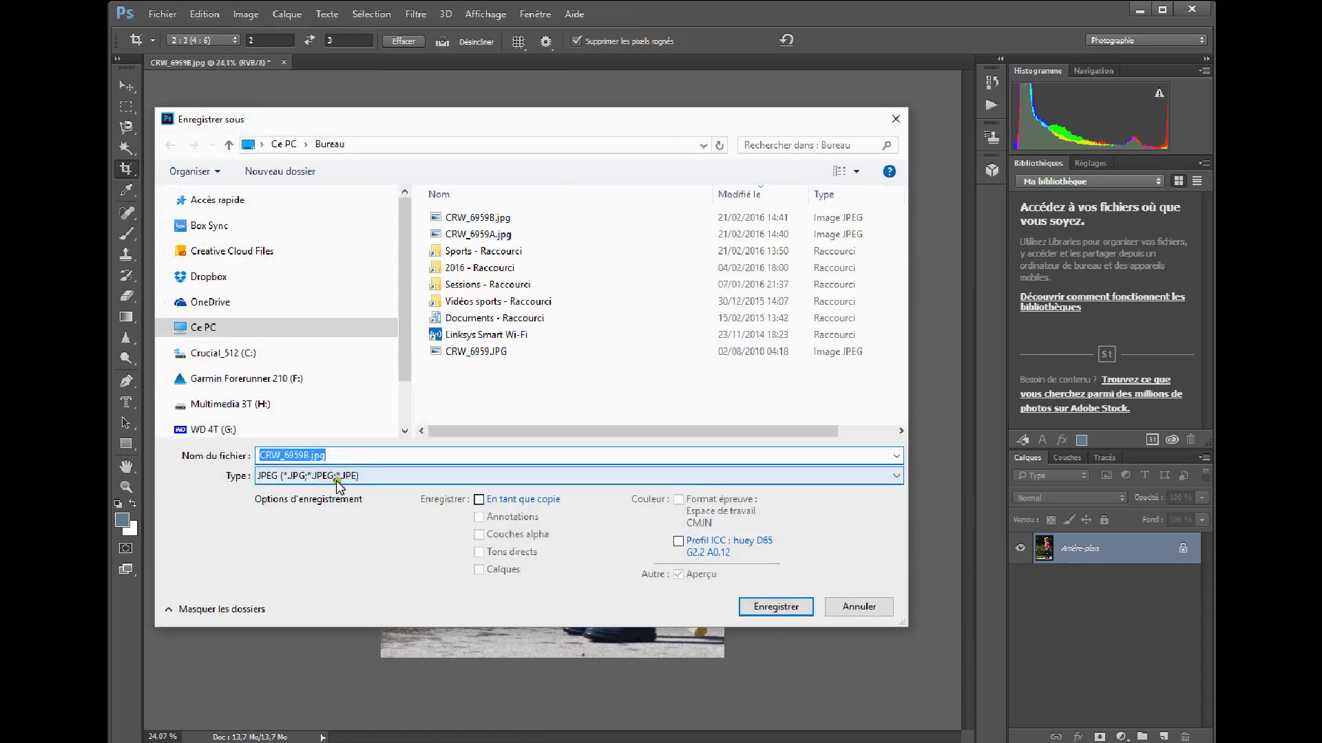
left_click(307, 454)
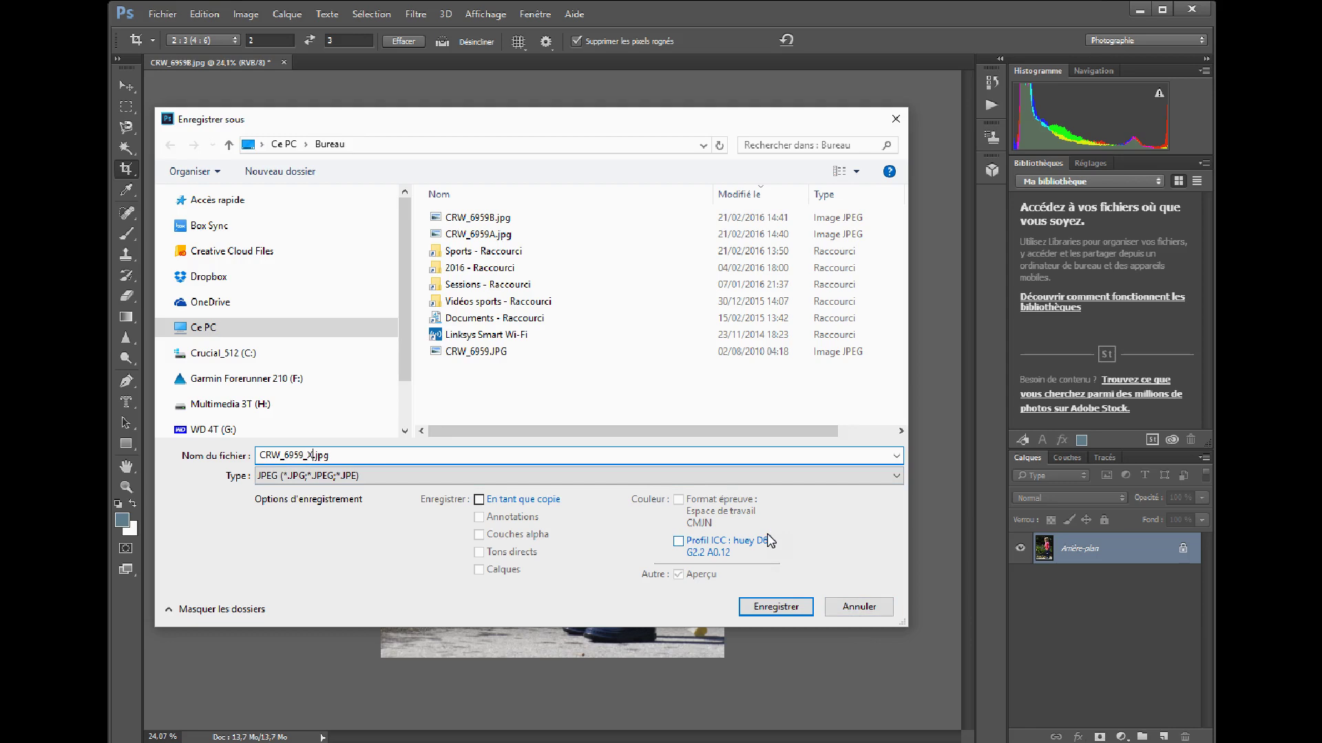
key("BackSpace")
key("BackSpace")
type("_3X2")
left_click(768, 608)
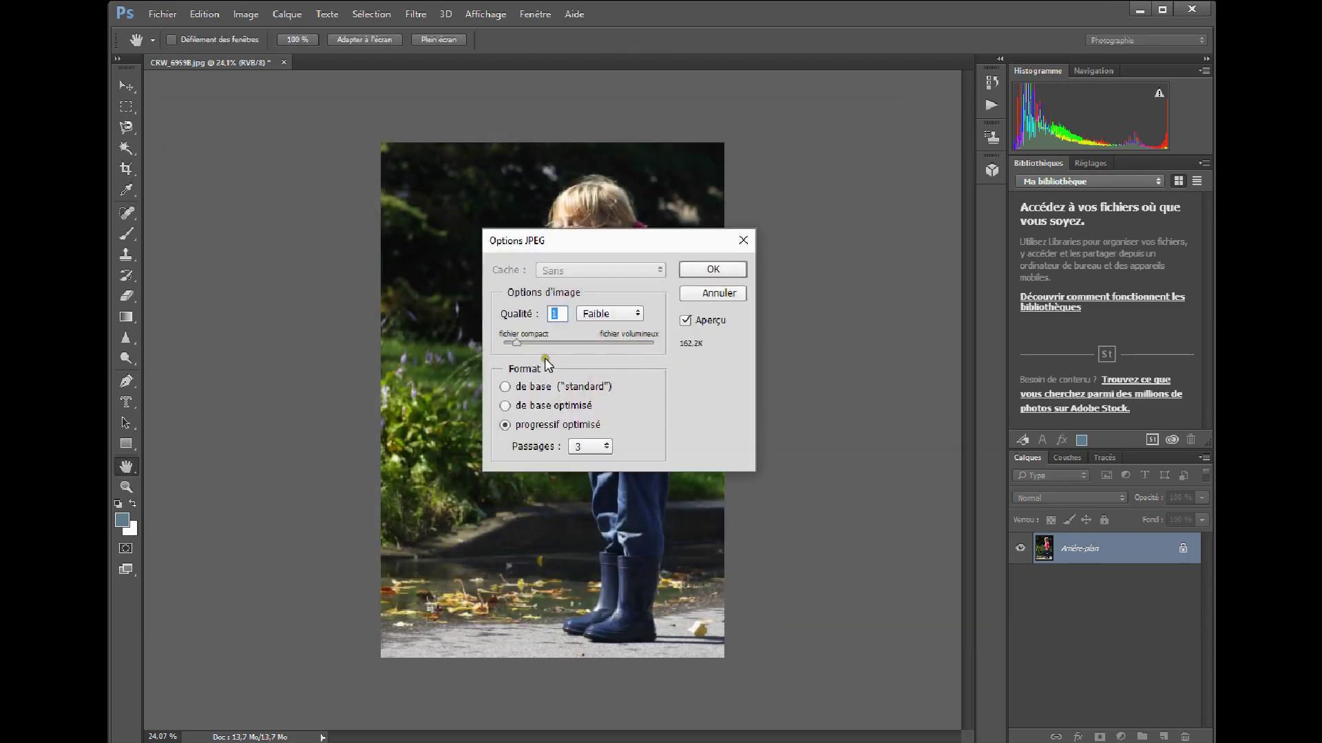
left_click_drag(513, 345, 636, 352)
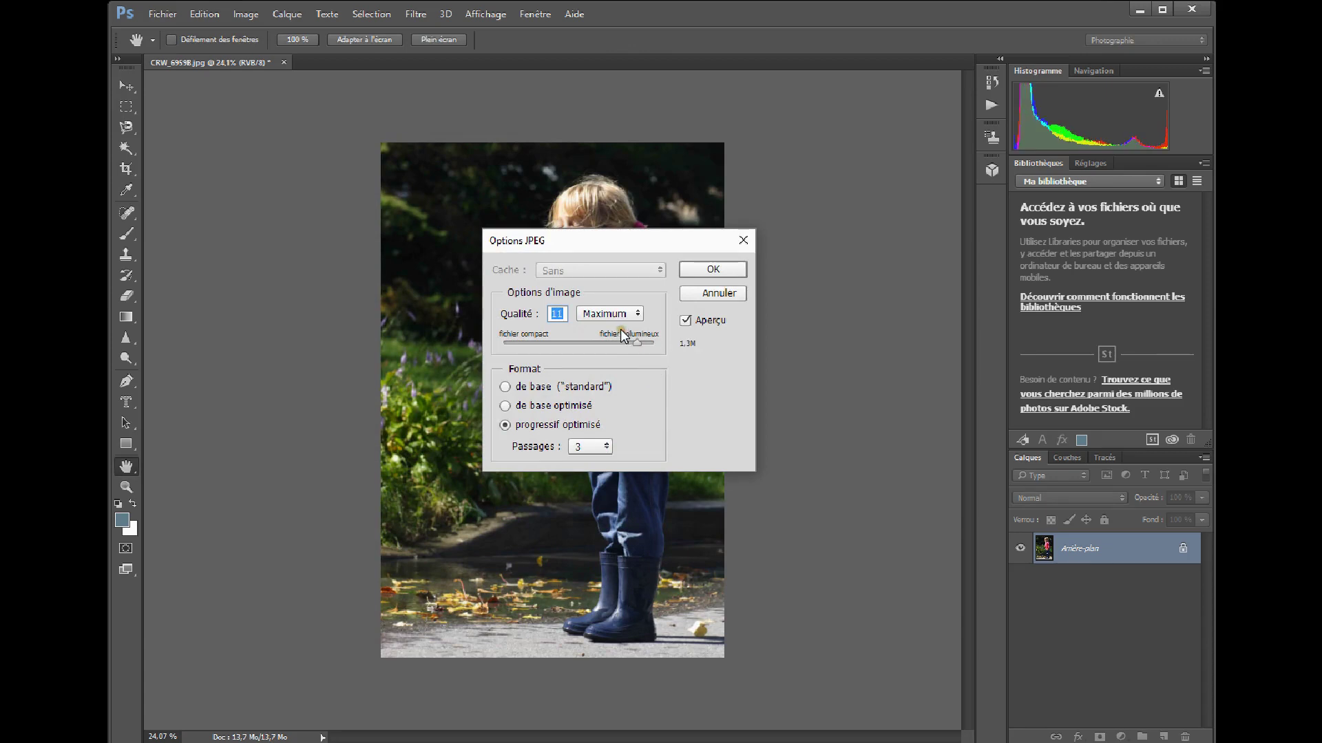
left_click(714, 269)
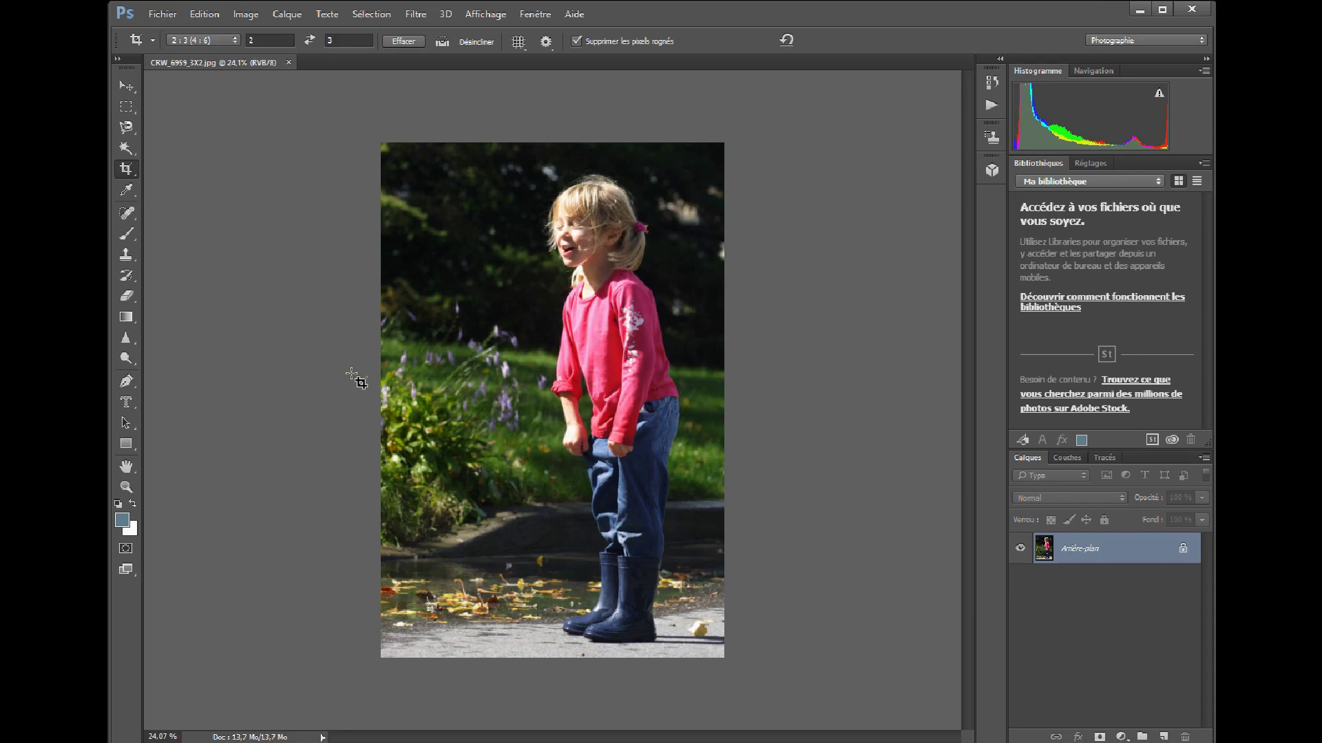
Check the image rotation options and move the program window aside so their full list fits on screen
left_click(243, 15)
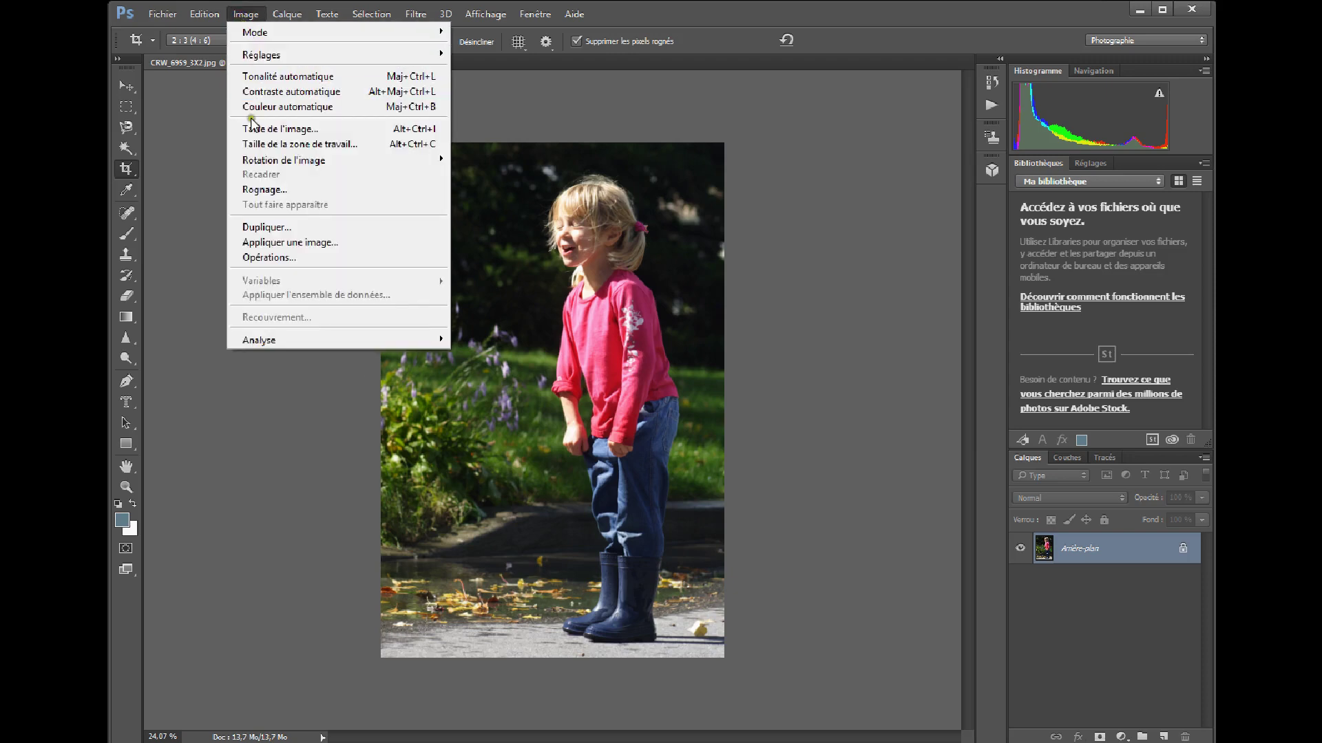
mouse_move(250, 165)
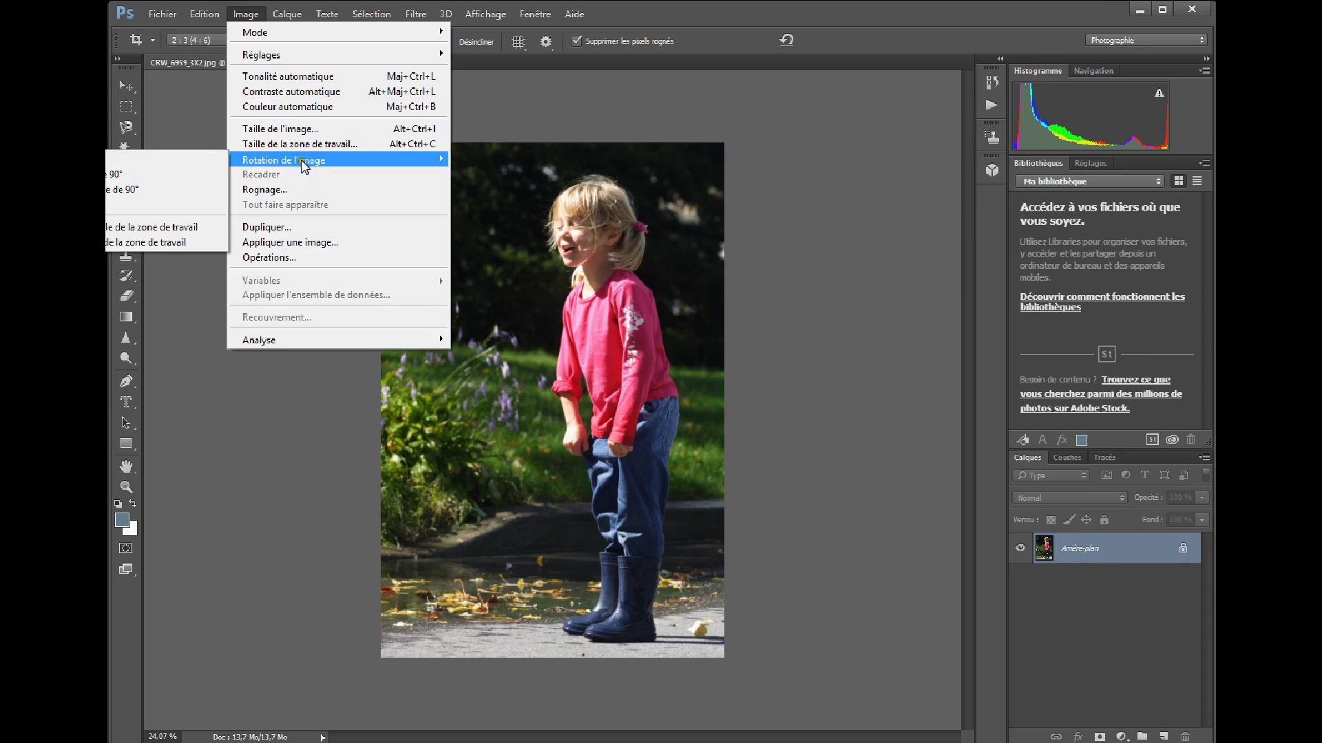
left_click(192, 145)
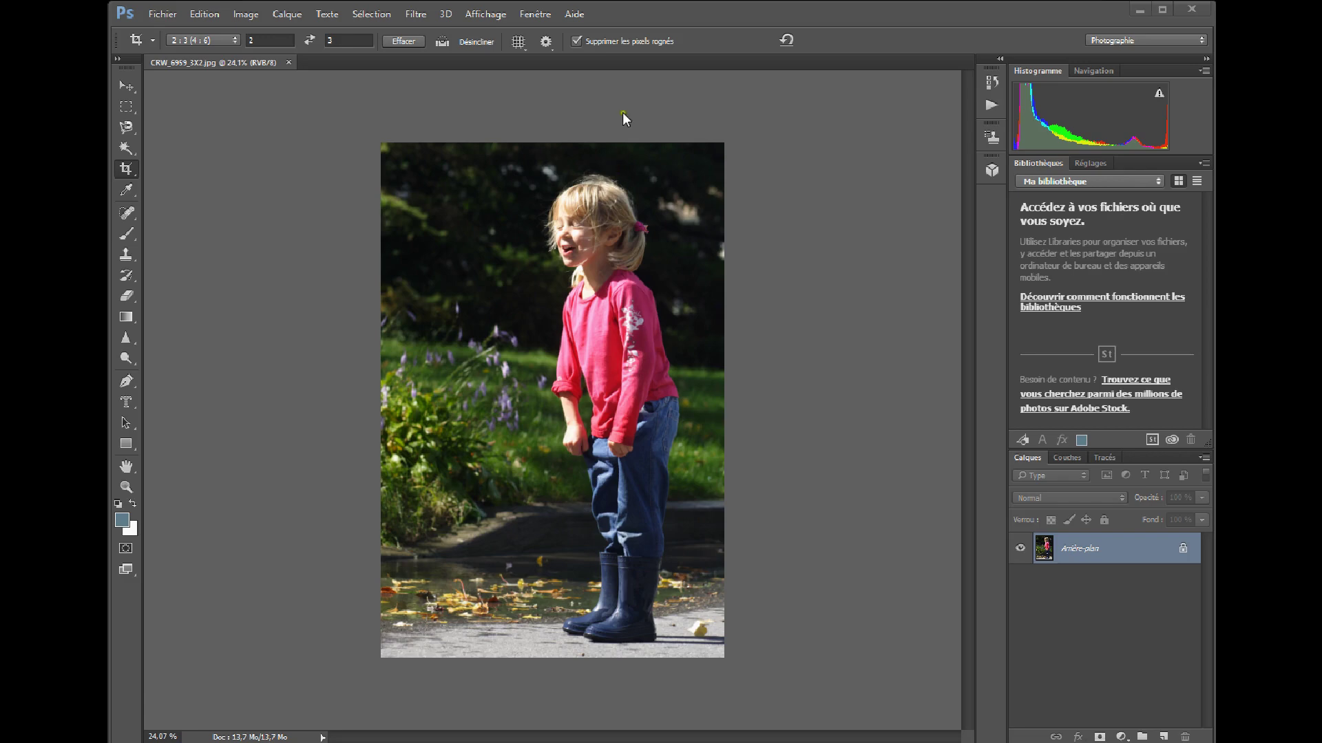
left_click_drag(675, 18, 800, 14)
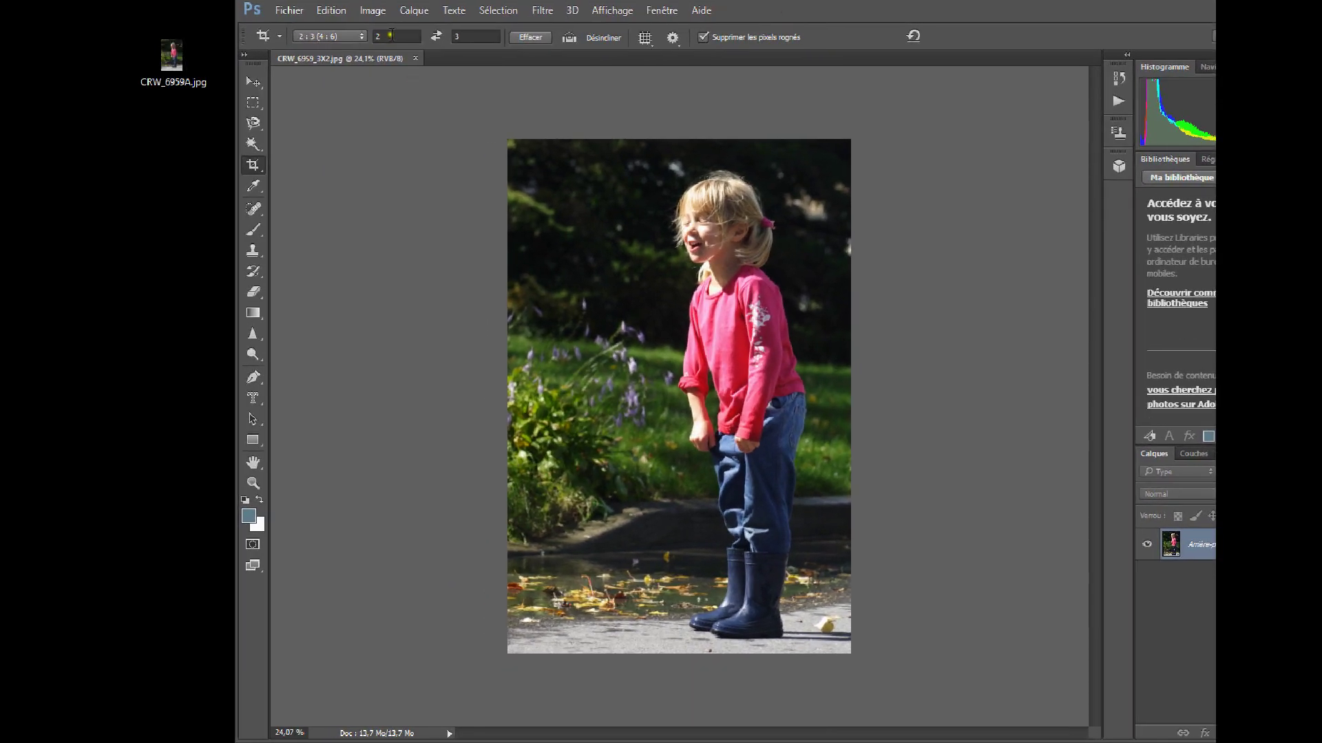
View the custom-angle canvas rotation settings, and close them without applying a rotation
left_click(373, 11)
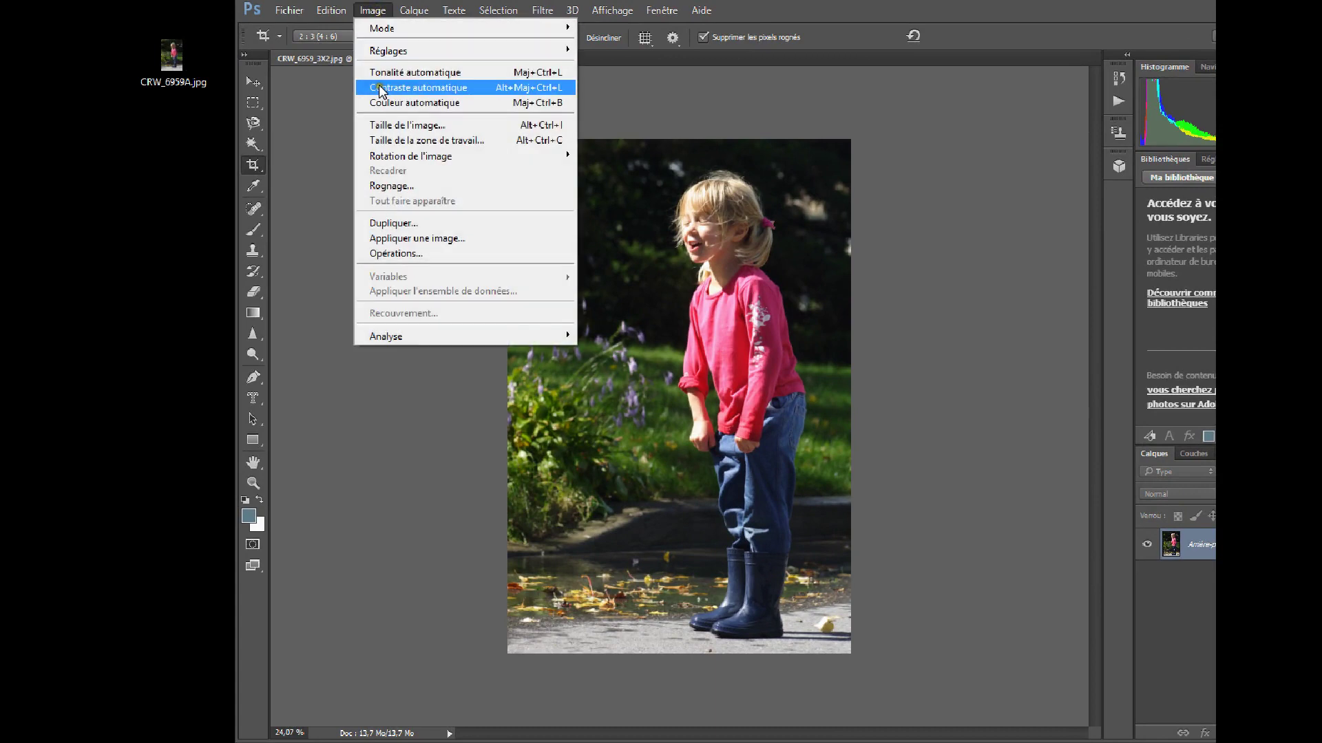
mouse_move(378, 156)
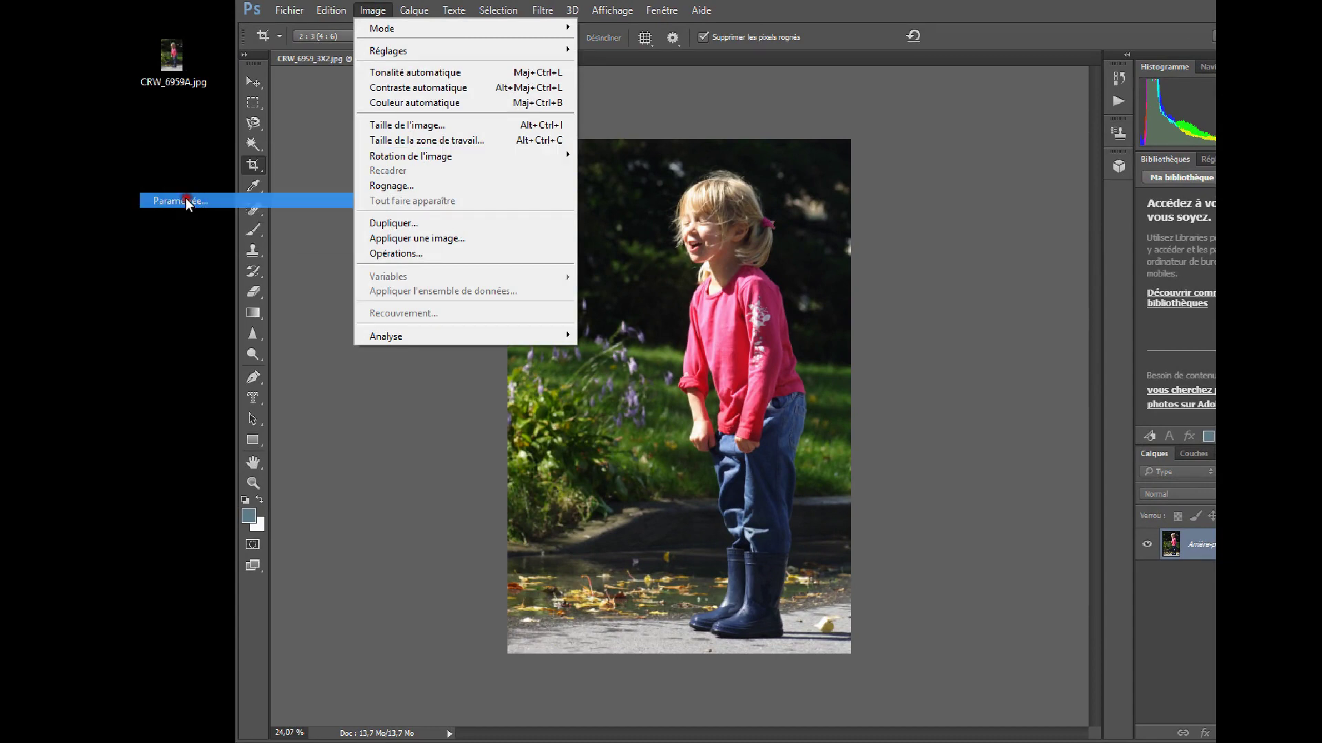
left_click(185, 200)
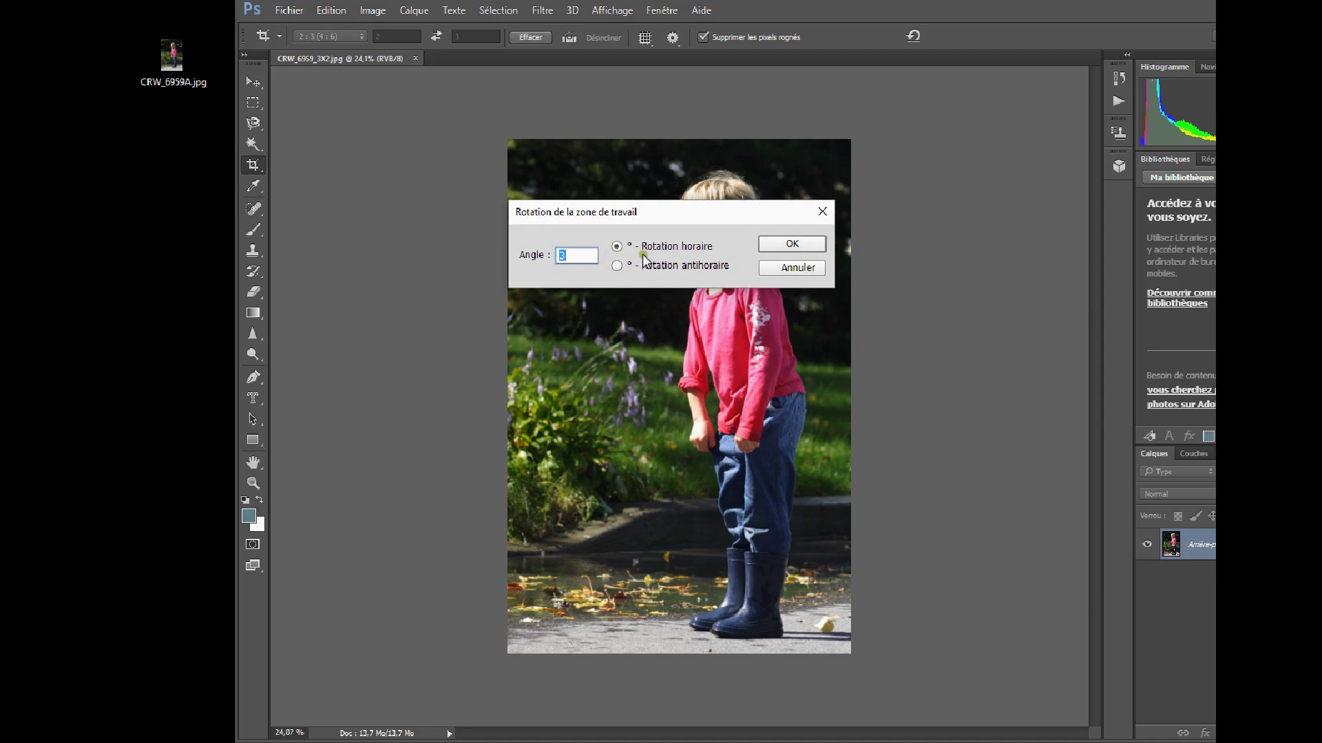
left_click(792, 268)
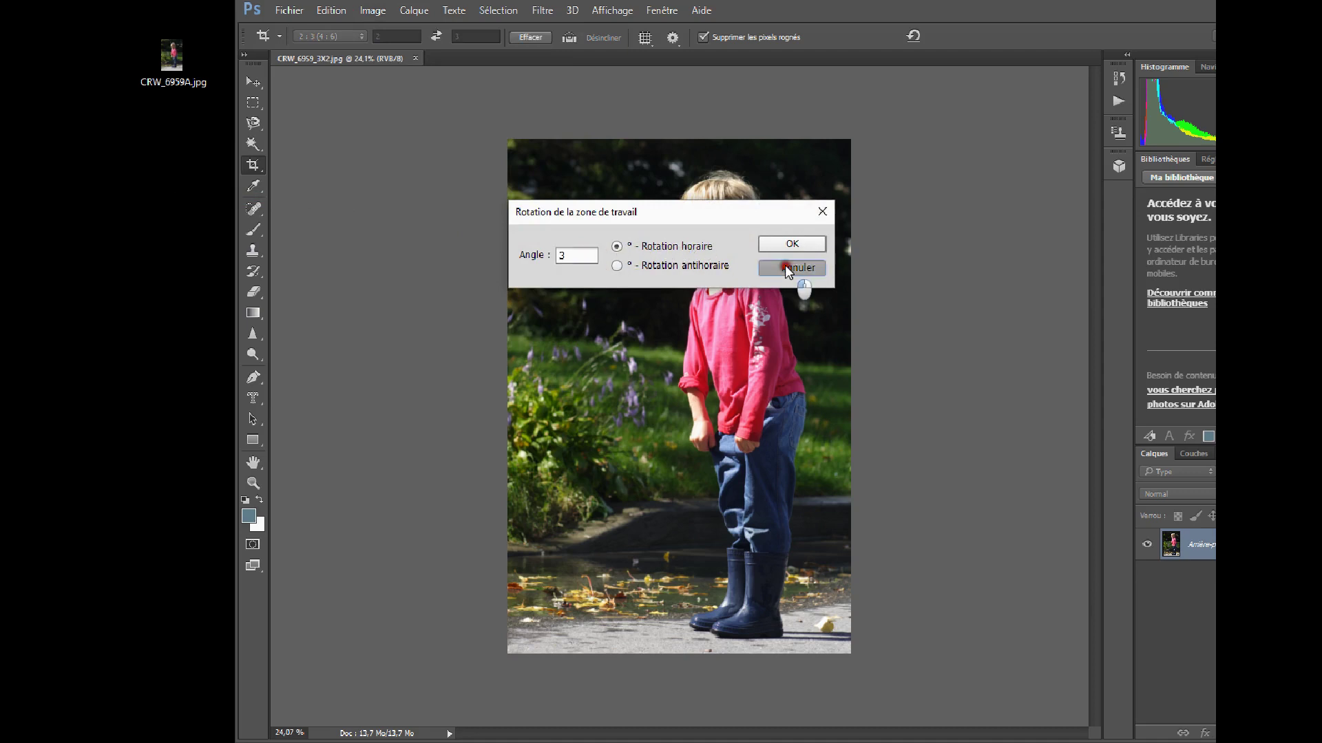
Flip the whole canvas horizontally and vertically to try out both mirror options
left_click(367, 11)
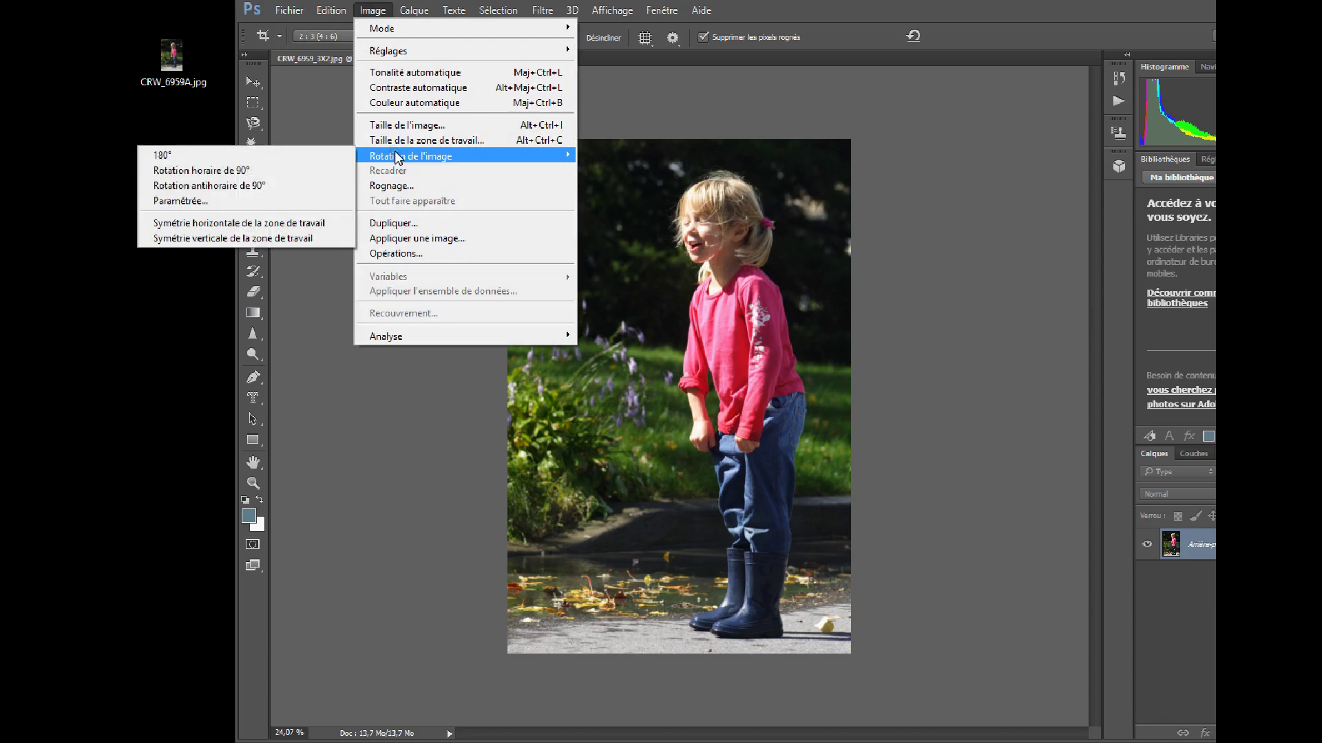
left_click(226, 224)
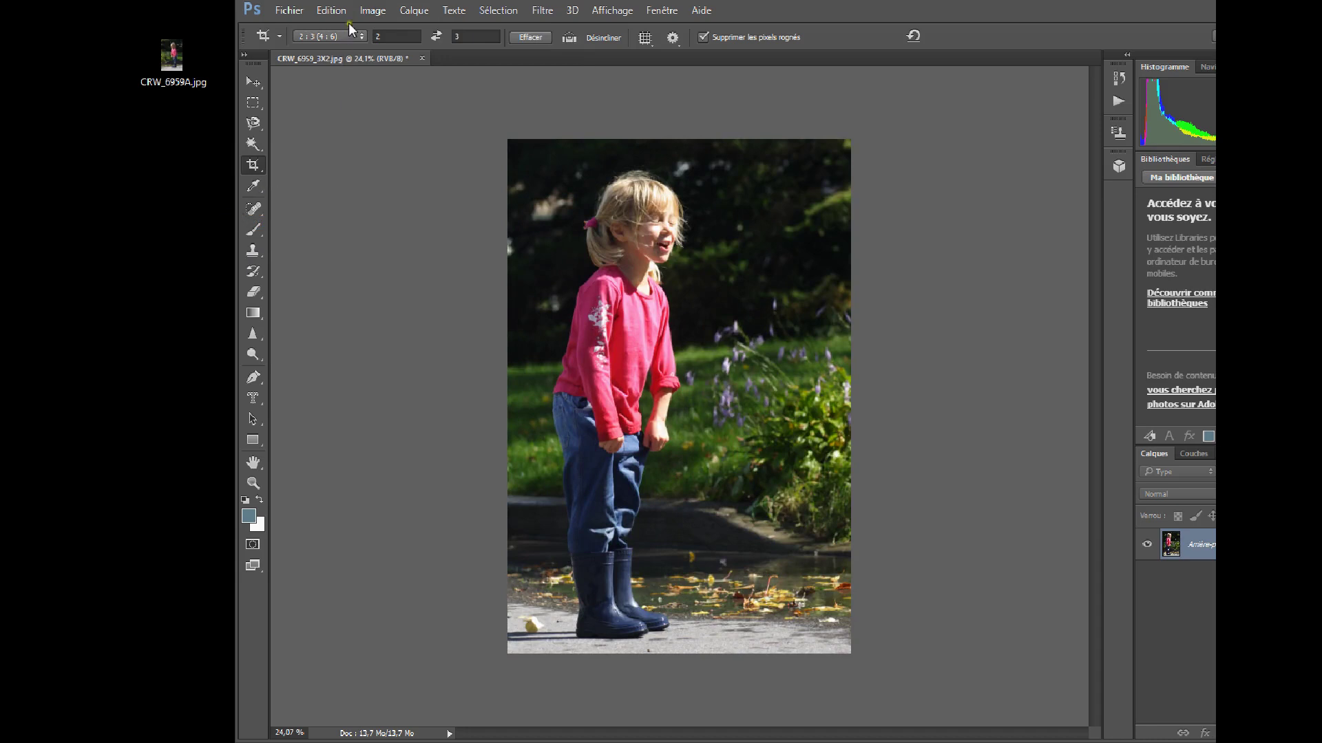
left_click(365, 15)
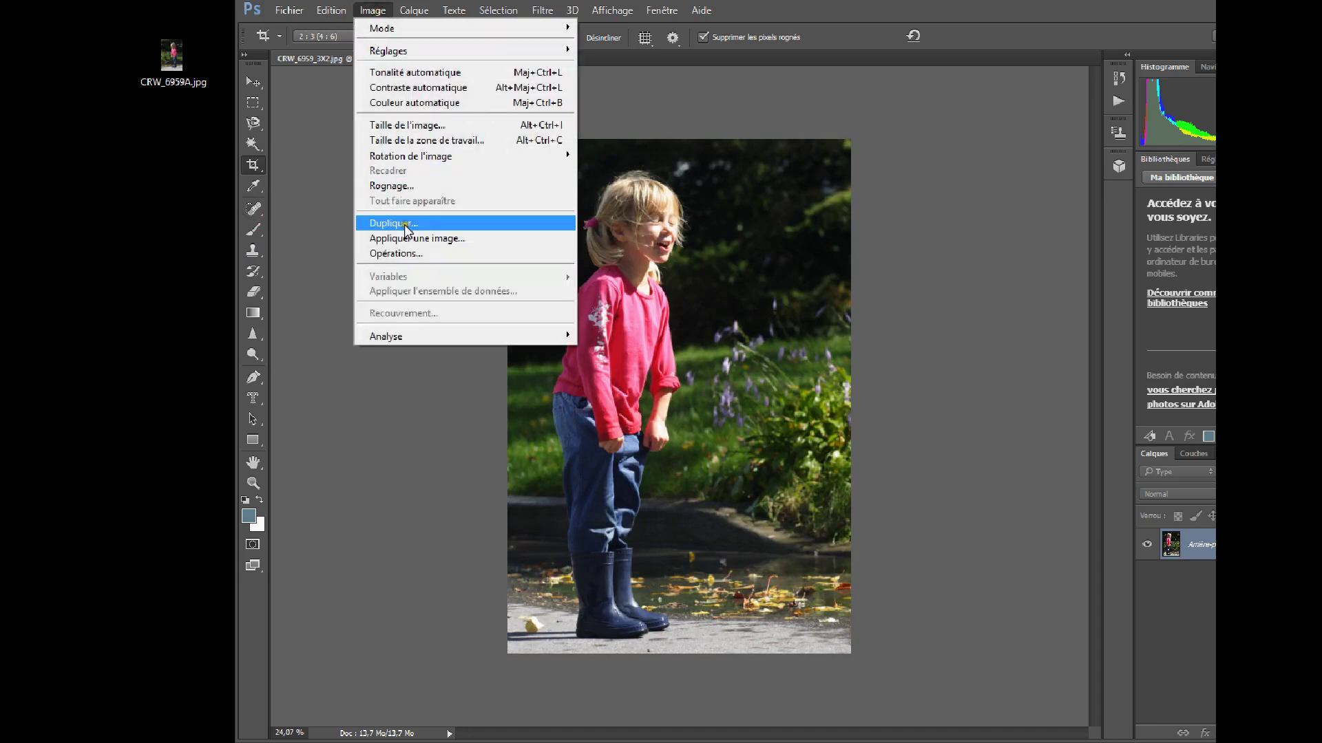
mouse_move(385, 156)
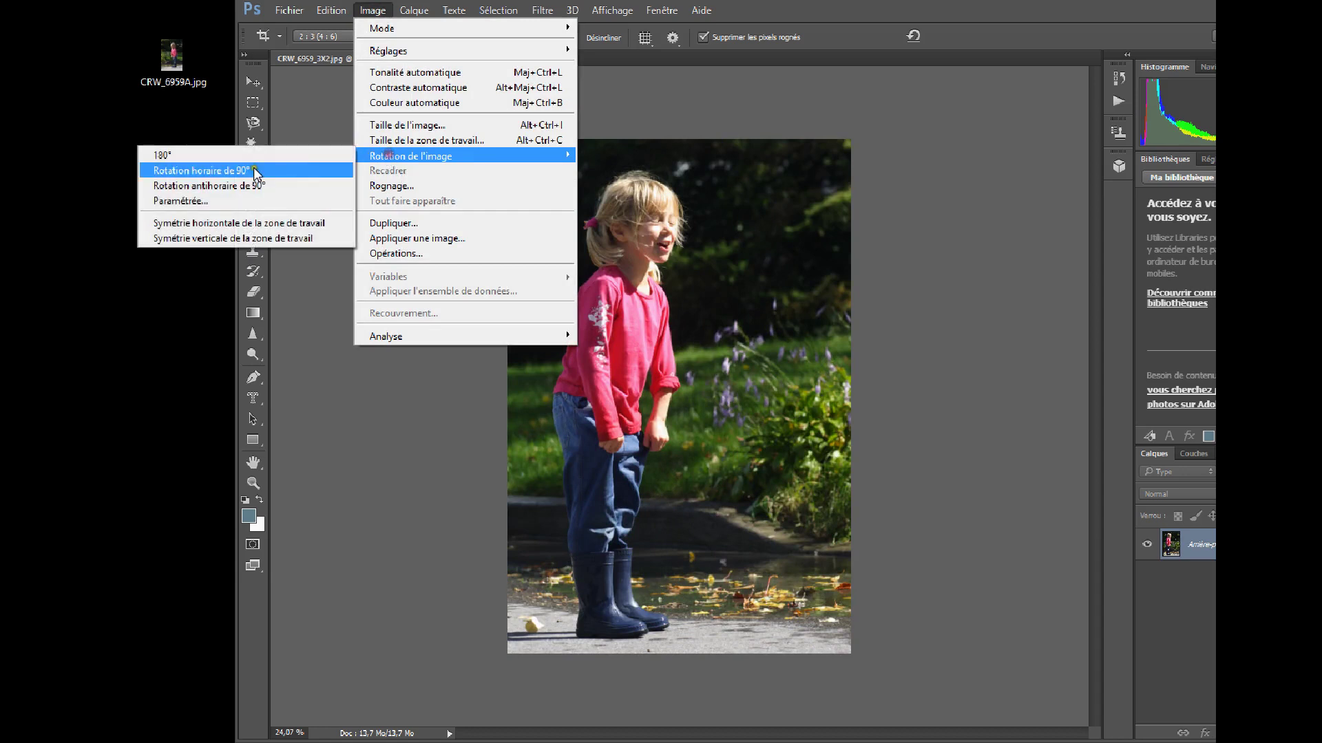
left_click(226, 237)
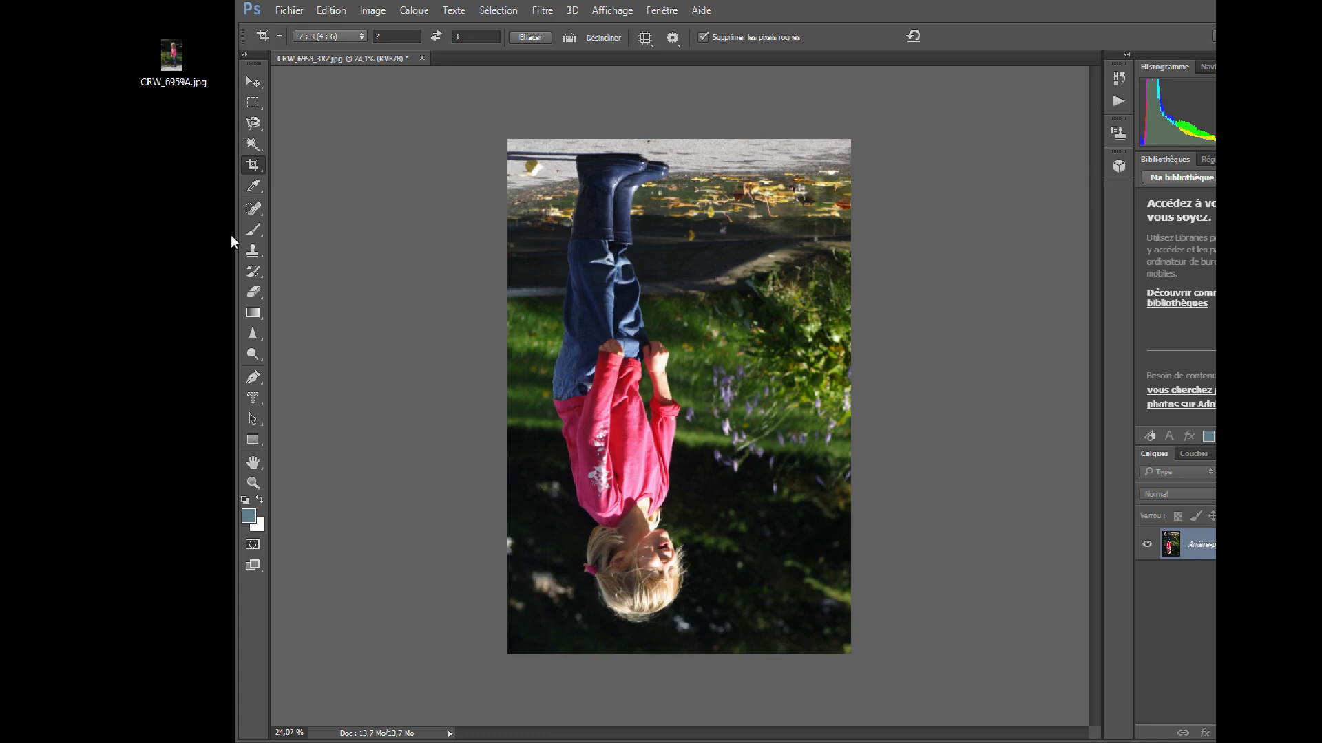
Undo the vertical and horizontal canvas flips, and move the program window back to its earlier place
key("ctrl+z")
key("ctrl+alt+z")
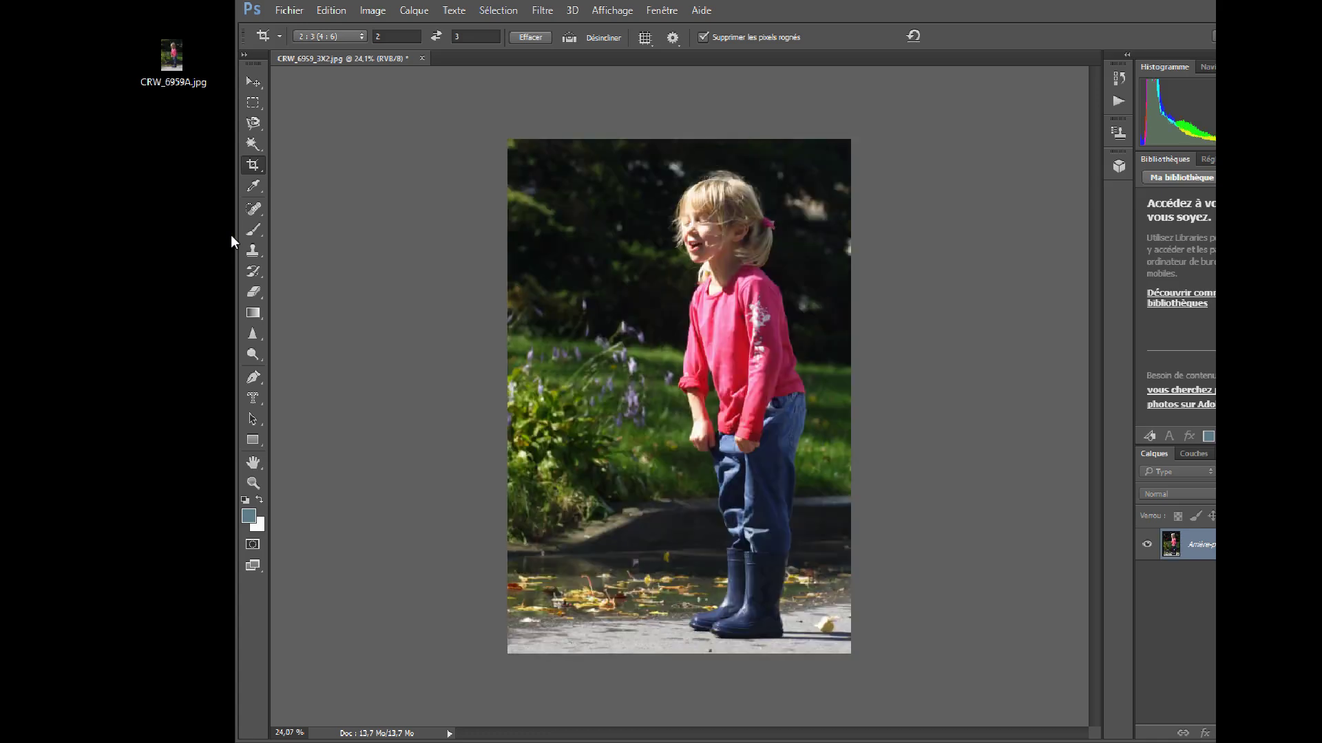
left_click_drag(776, 11, 643, 21)
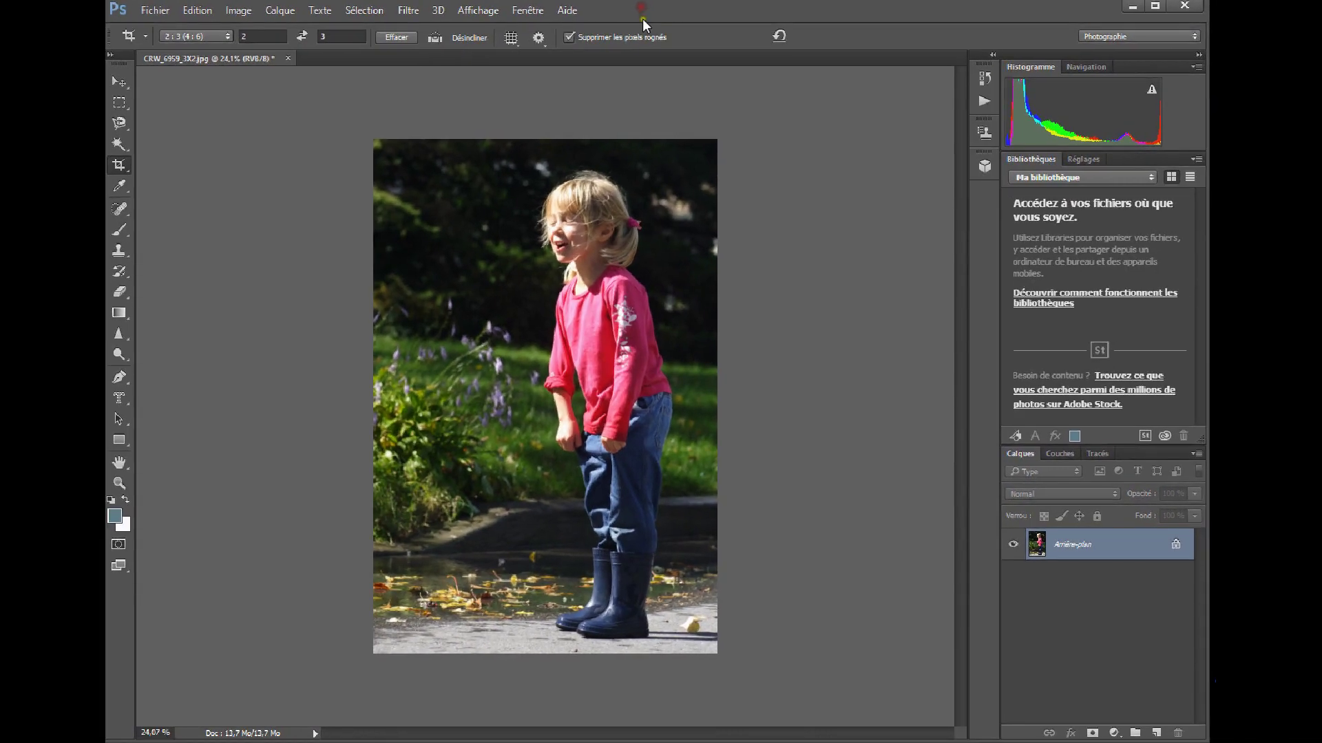